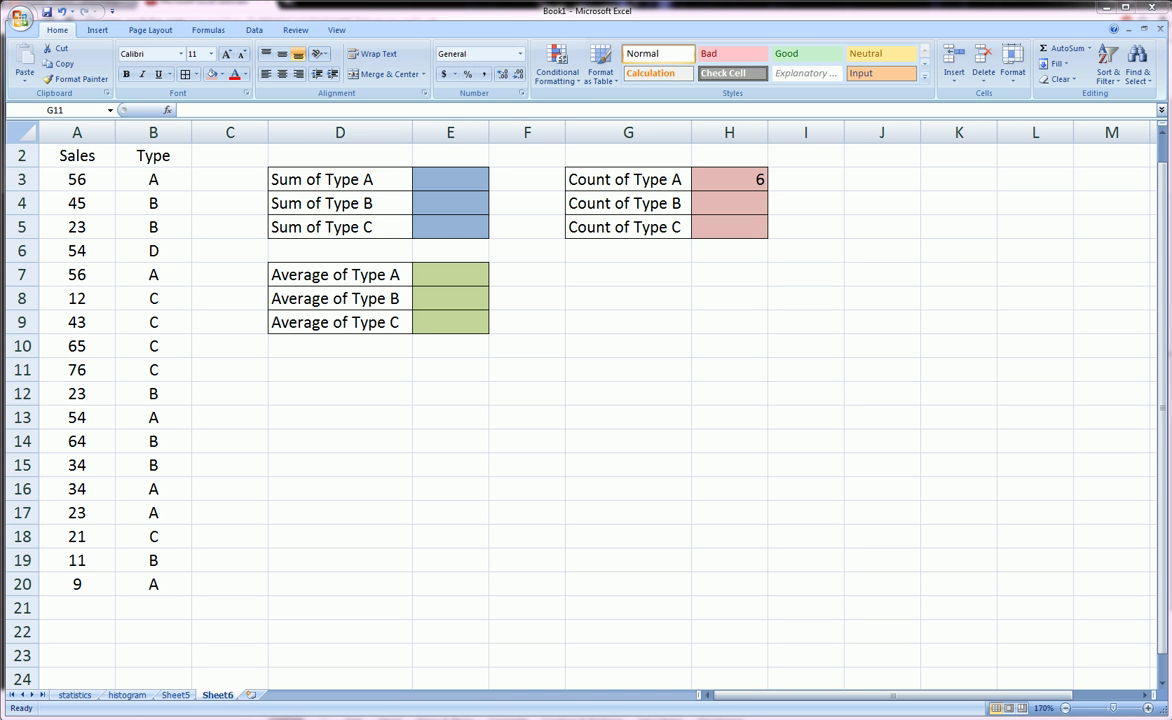
Step: Highlight the Sales (A3:A20) and Type (B3:B20) data columns to walk through the table
{"action": "left_click_drag", "start_coordinate": [78, 156], "coordinate": [138, 580]}
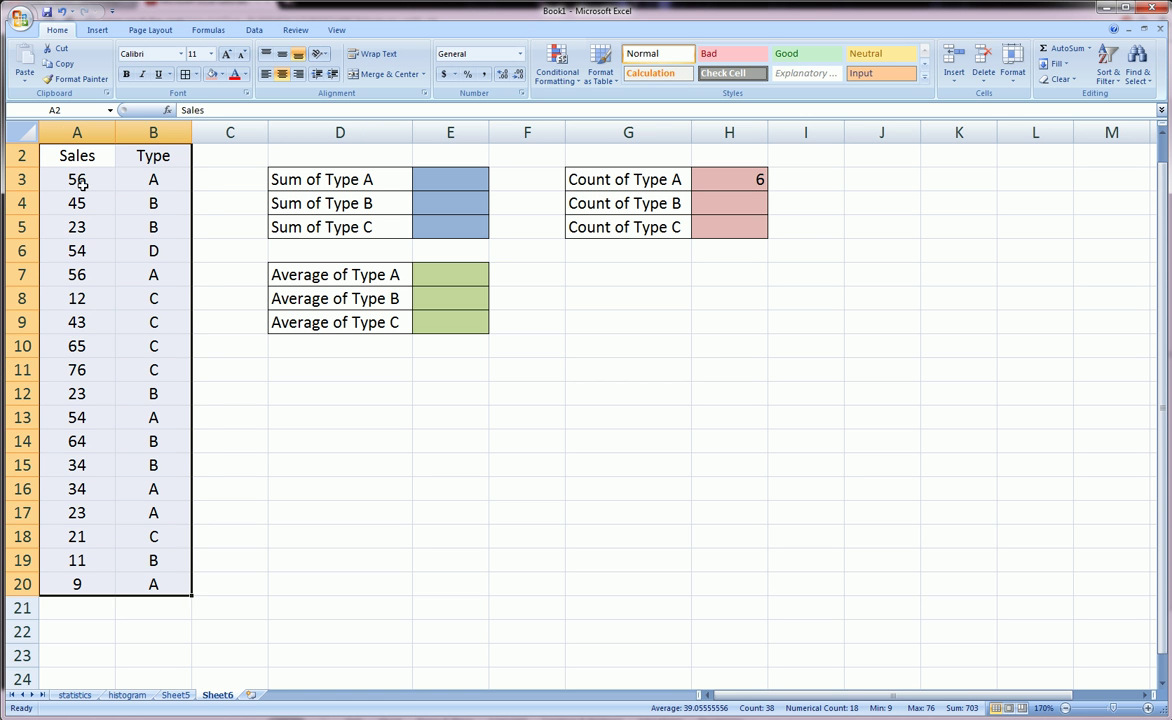
{"action": "left_click_drag", "start_coordinate": [78, 180], "coordinate": [82, 586]}
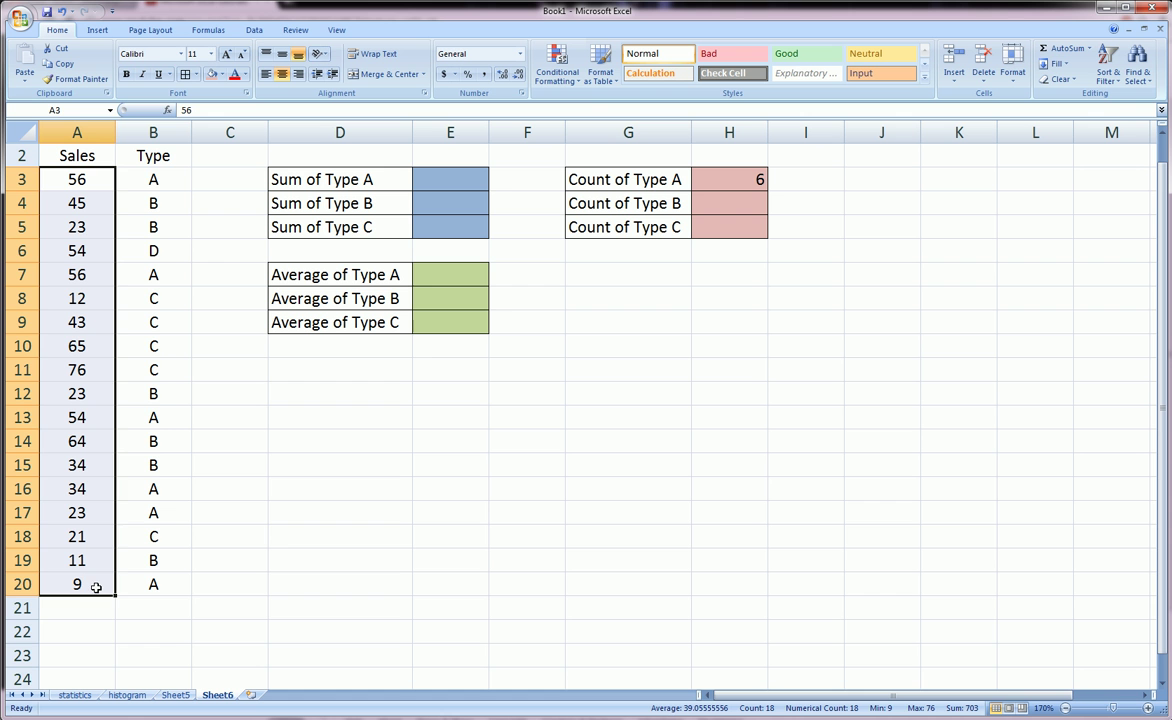
{"action": "left_click", "coordinate": [147, 180]}
{"action": "left_click_drag", "start_coordinate": [147, 180], "coordinate": [141, 588]}
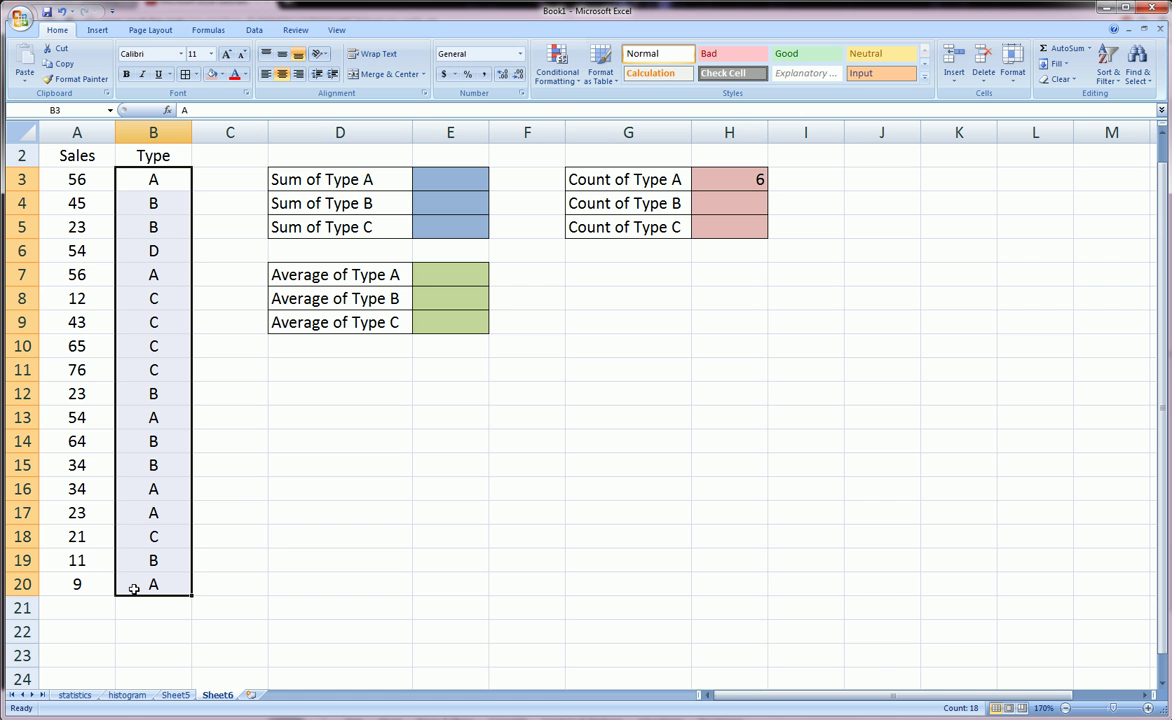
{"action": "left_click_drag", "start_coordinate": [72, 178], "coordinate": [85, 590]}
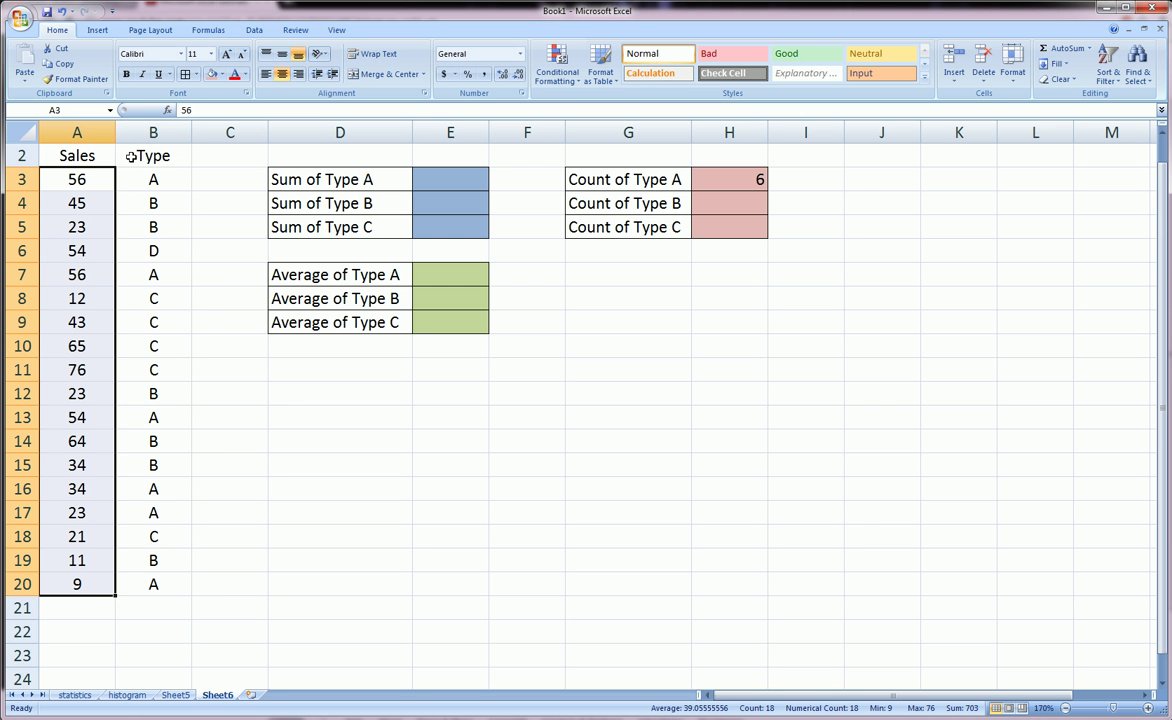
{"action": "left_click_drag", "start_coordinate": [145, 178], "coordinate": [172, 590]}
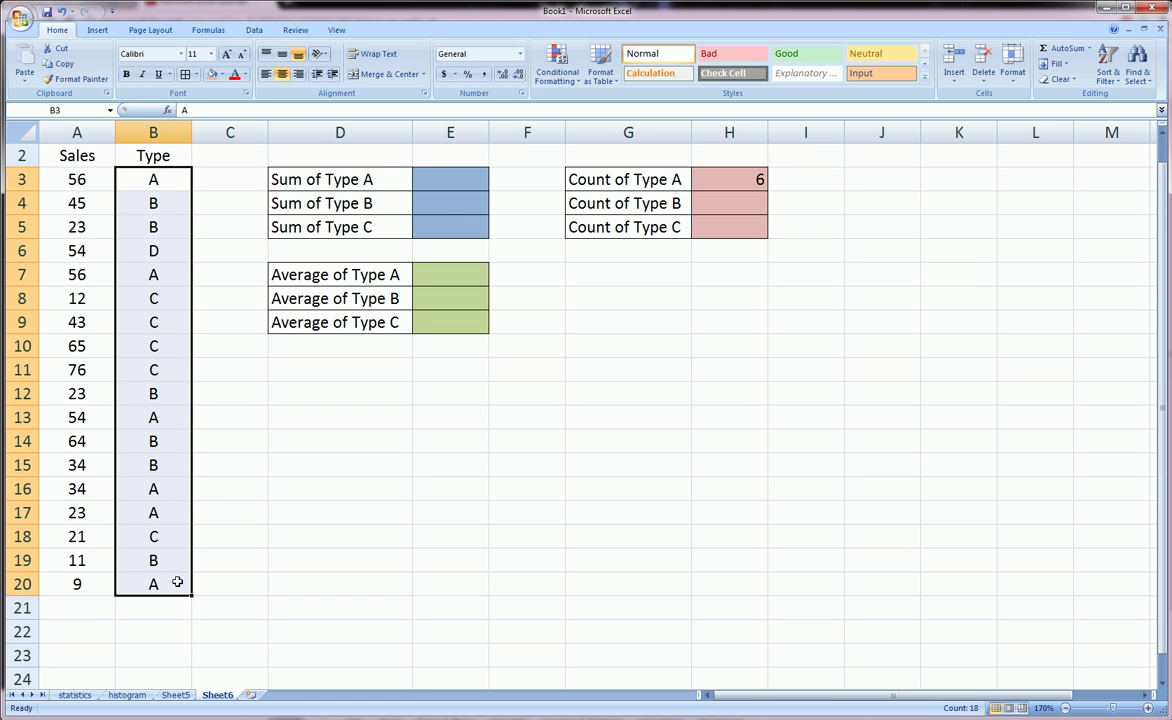
{"action": "left_click", "coordinate": [157, 494]}
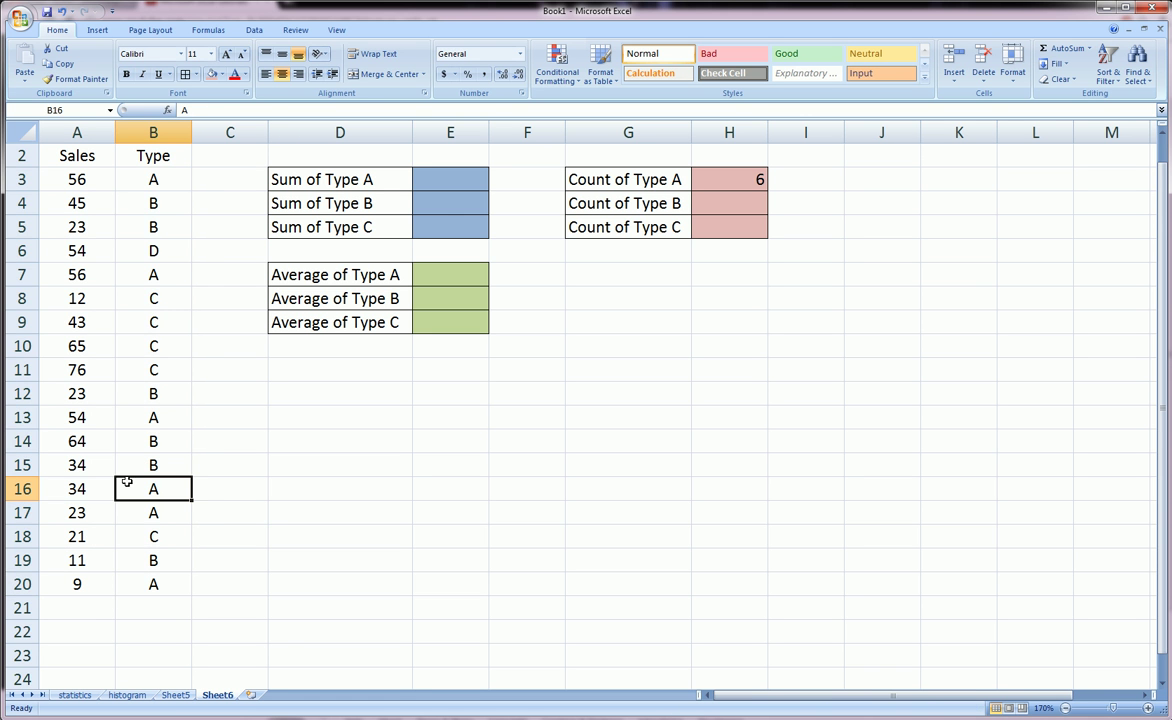
{"action": "left_click_drag", "start_coordinate": [86, 180], "coordinate": [127, 580]}
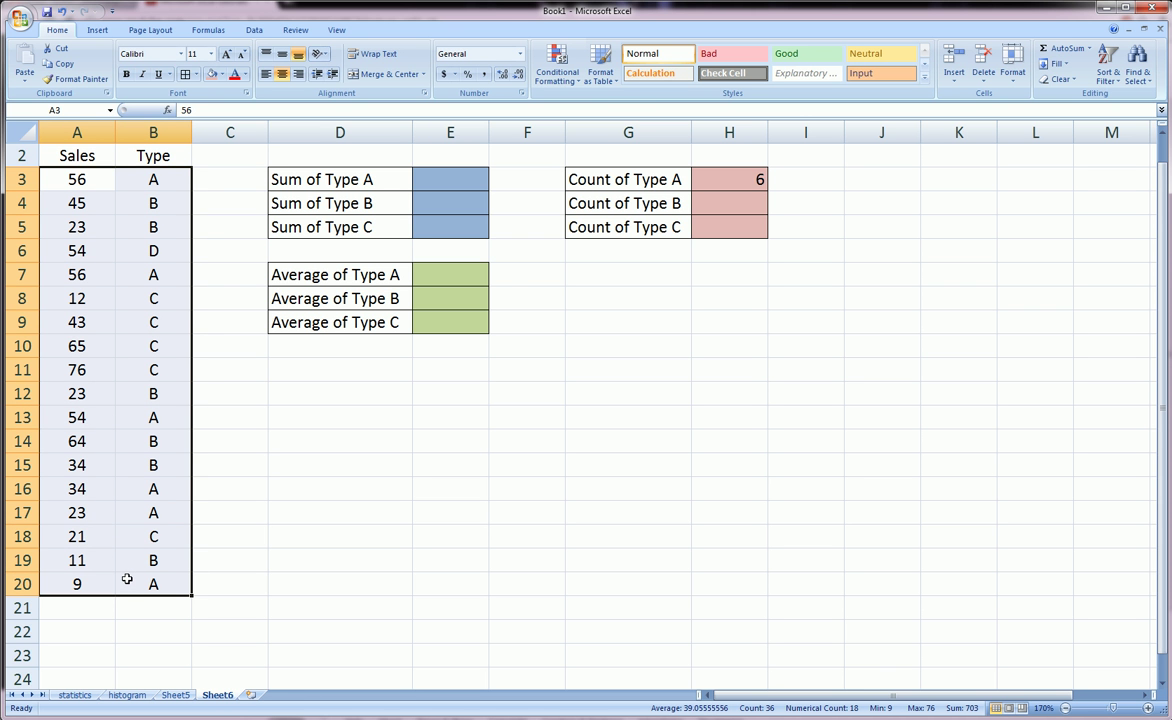
Step: Mark the type A records in rows 3, 7, 13 and 16, then clear the marking
{"action": "left_click_drag", "start_coordinate": [94, 179], "coordinate": [141, 181]}
{"action": "left_click_drag", "start_coordinate": [74, 265], "coordinate": [121, 268], "text": "ctrl"}
{"action": "left_click_drag", "start_coordinate": [90, 415], "coordinate": [140, 416], "text": "ctrl"}
{"action": "left_click_drag", "start_coordinate": [80, 488], "coordinate": [150, 488], "text": "ctrl"}
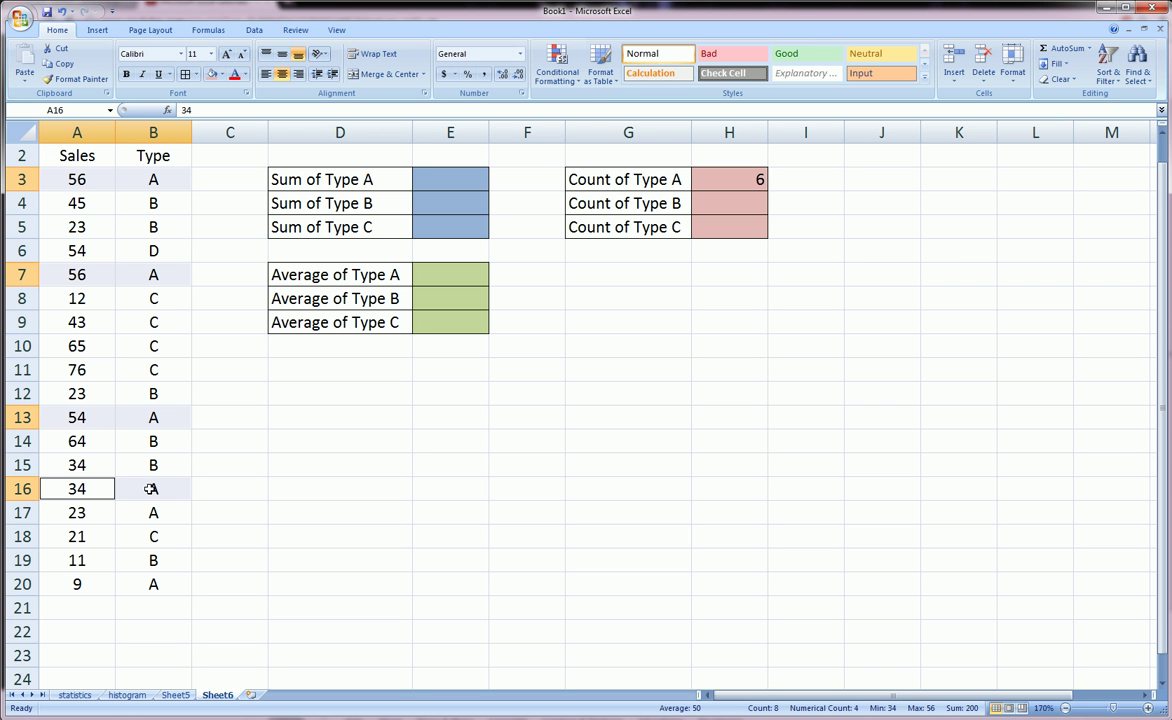
{"action": "left_click", "coordinate": [133, 206]}
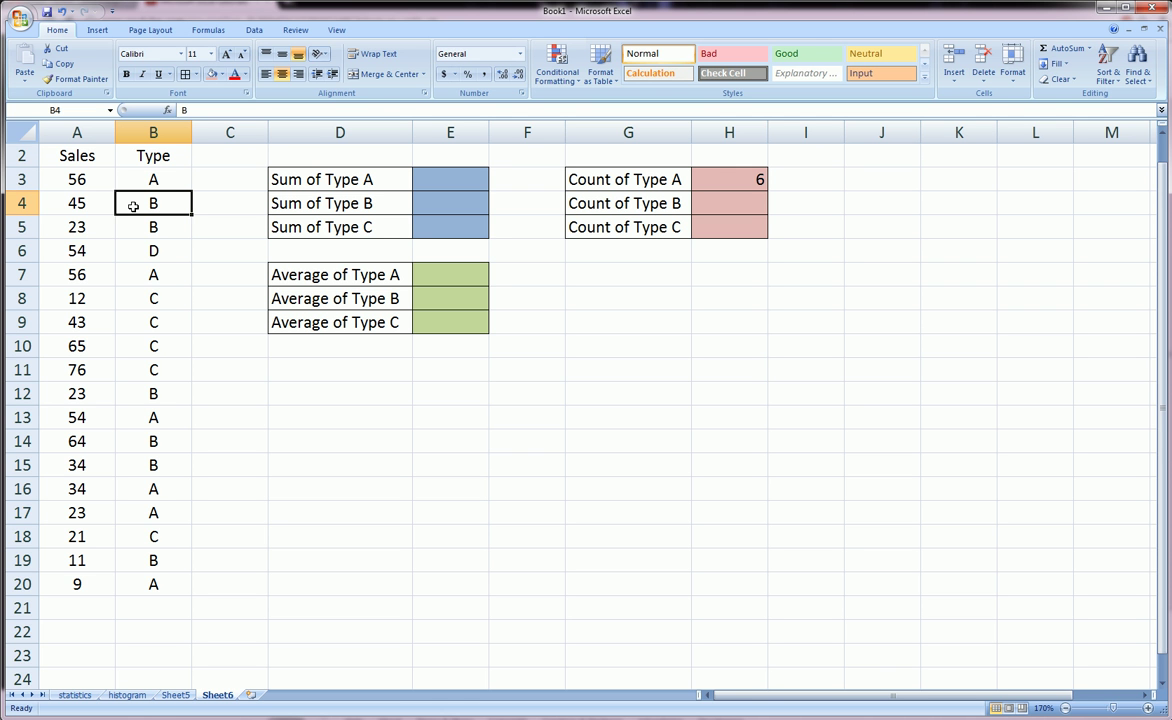
{"action": "left_click", "coordinate": [208, 201]}
Step: In E3, start a SUMIF formula with the absolute criteria range $B$3:$B$20
{"action": "left_click", "coordinate": [425, 179]}
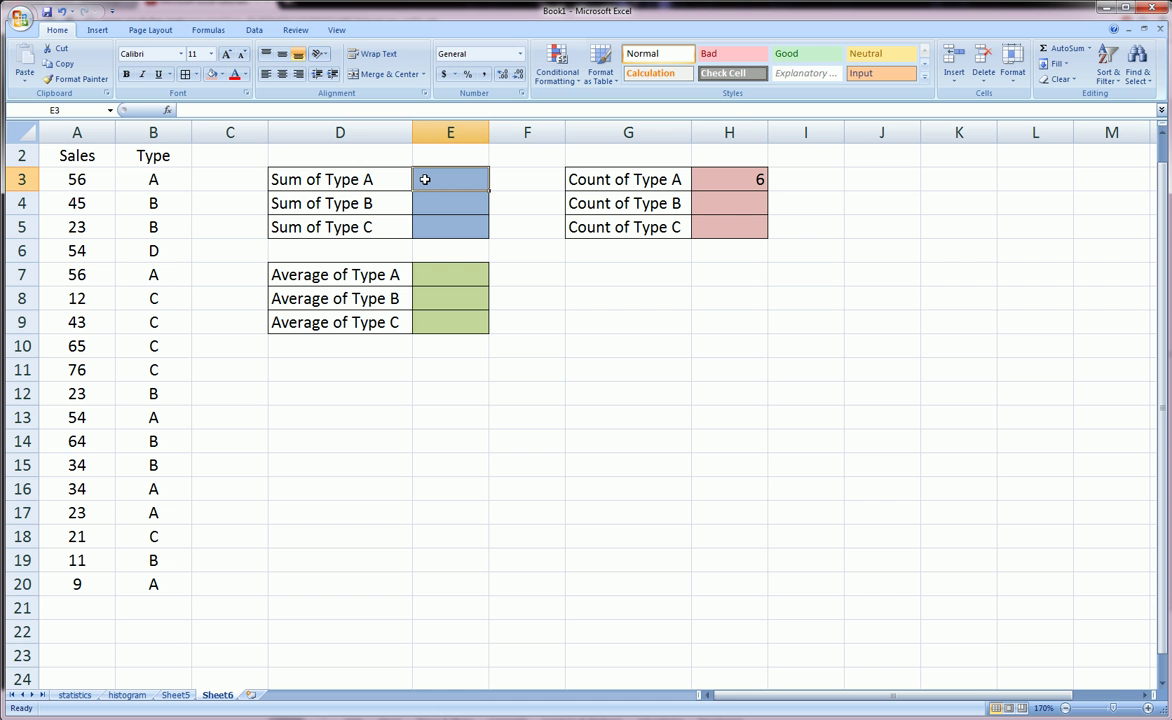
{"action": "left_click", "coordinate": [312, 180]}
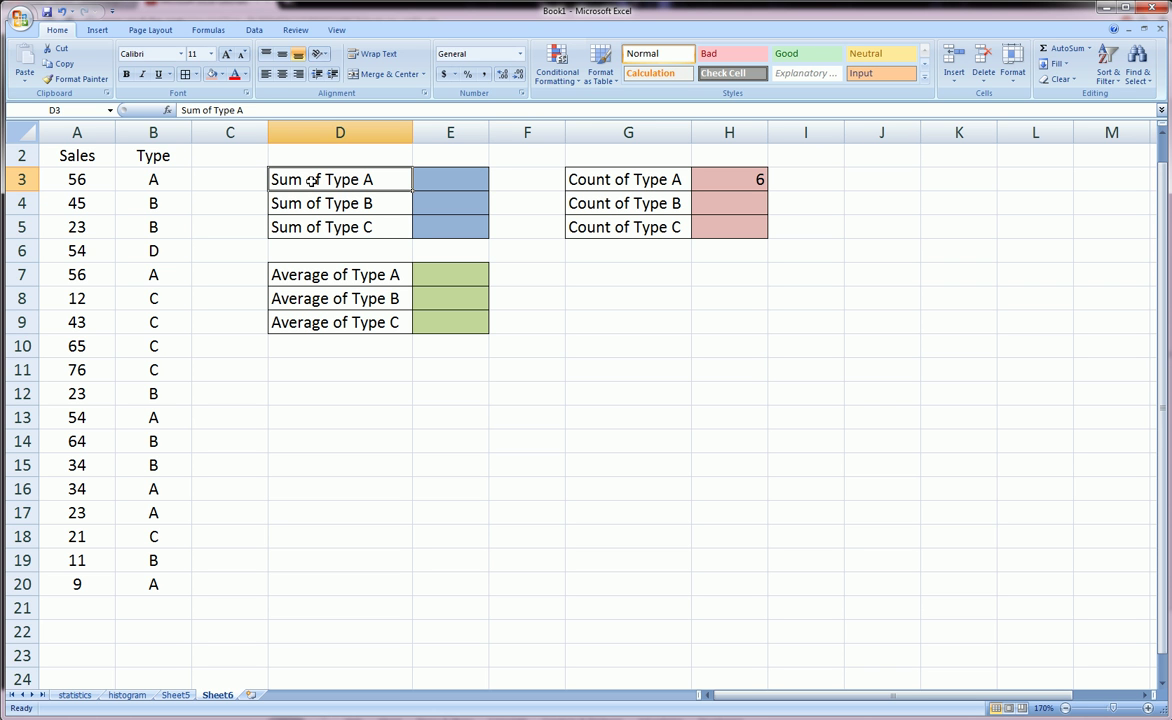
{"action": "left_click", "coordinate": [436, 180]}
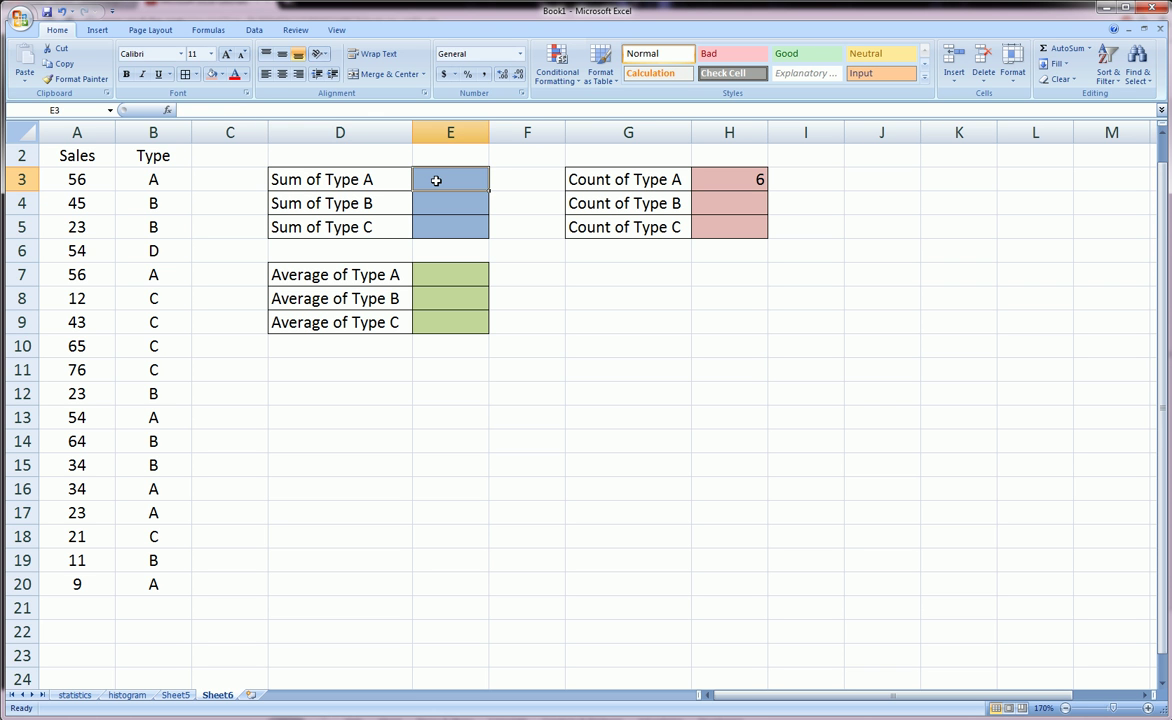
{"action": "type", "text": "="}
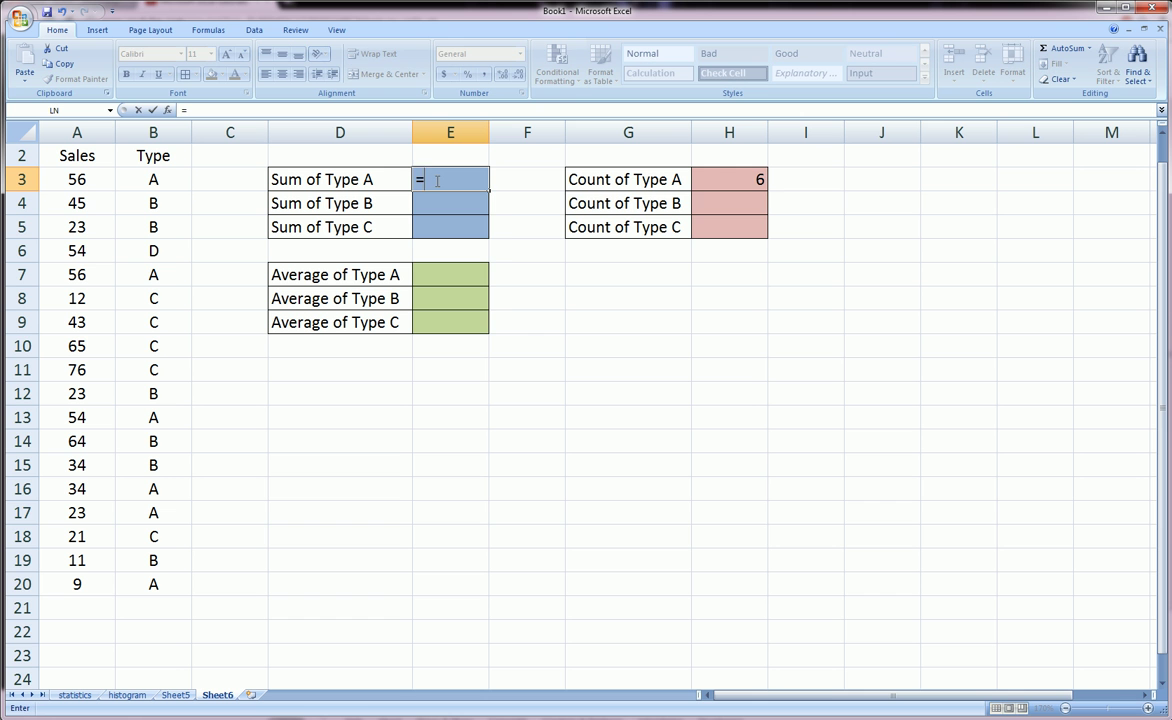
{"action": "type", "text": "sumi"}
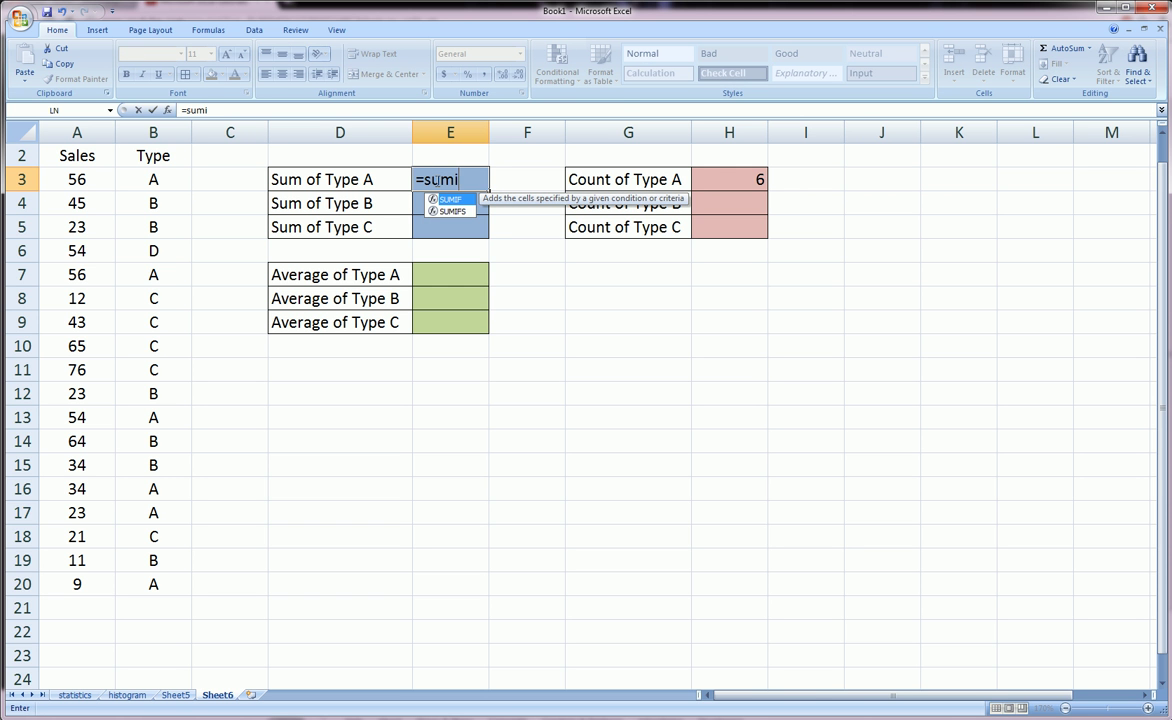
{"action": "type", "text": "f("}
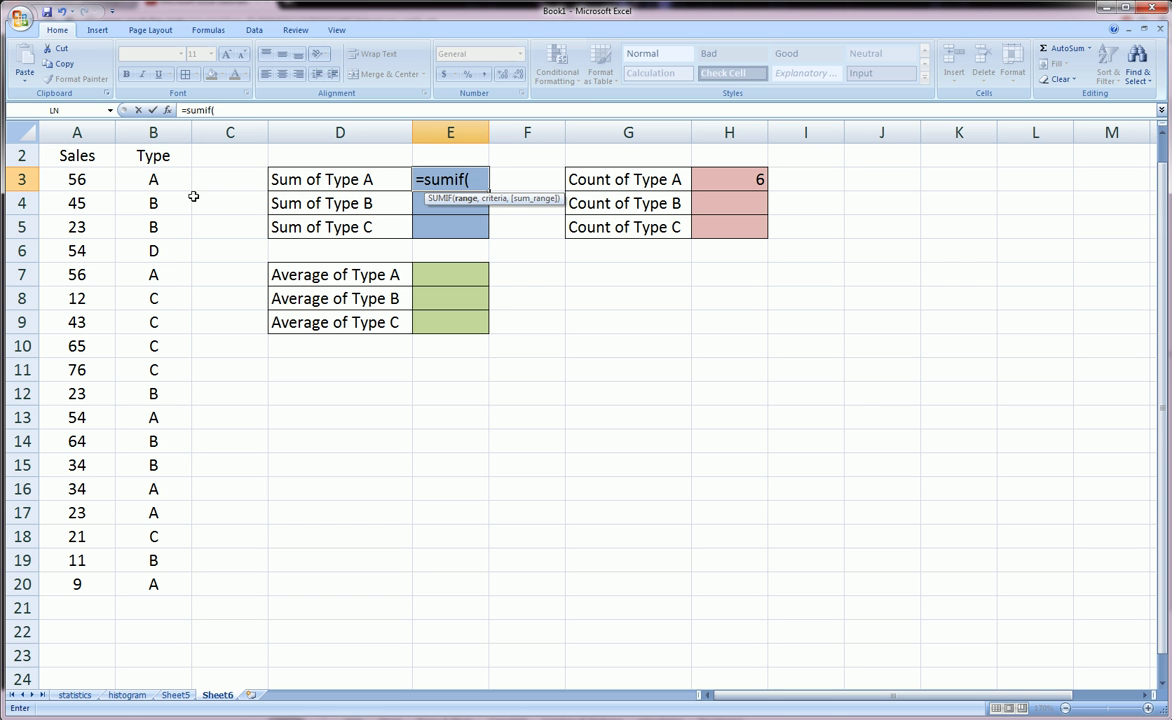
{"action": "left_click_drag", "start_coordinate": [168, 178], "coordinate": [173, 570]}
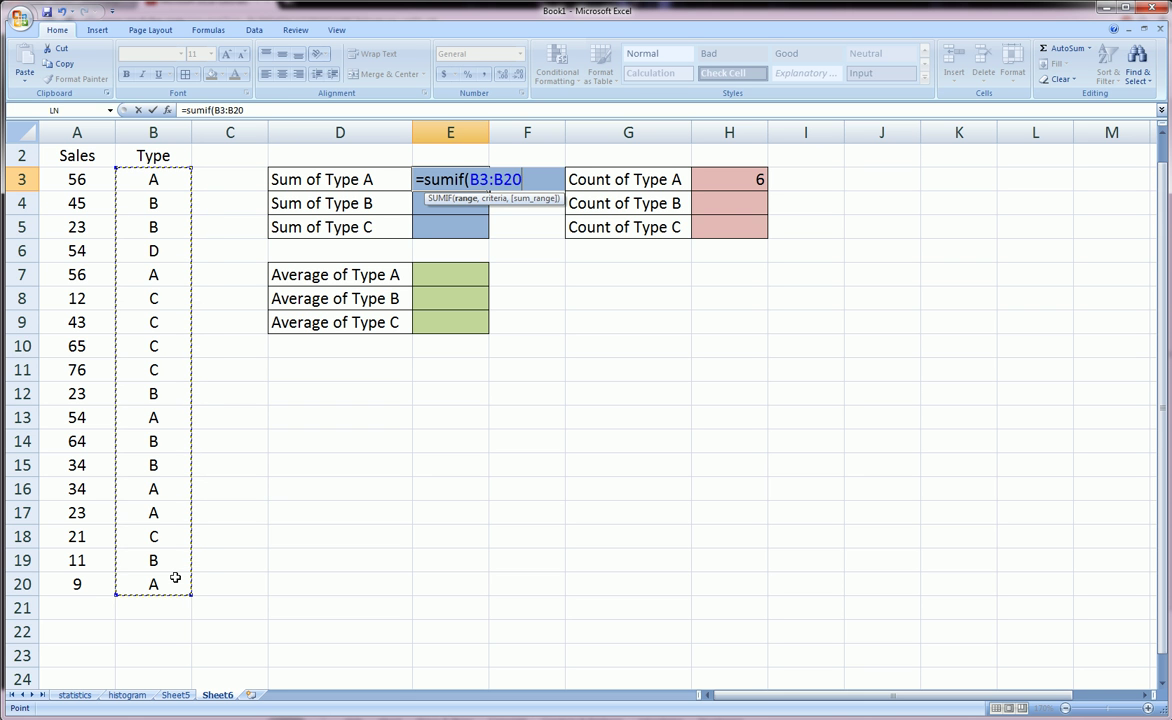
{"action": "key", "text": "F4"}
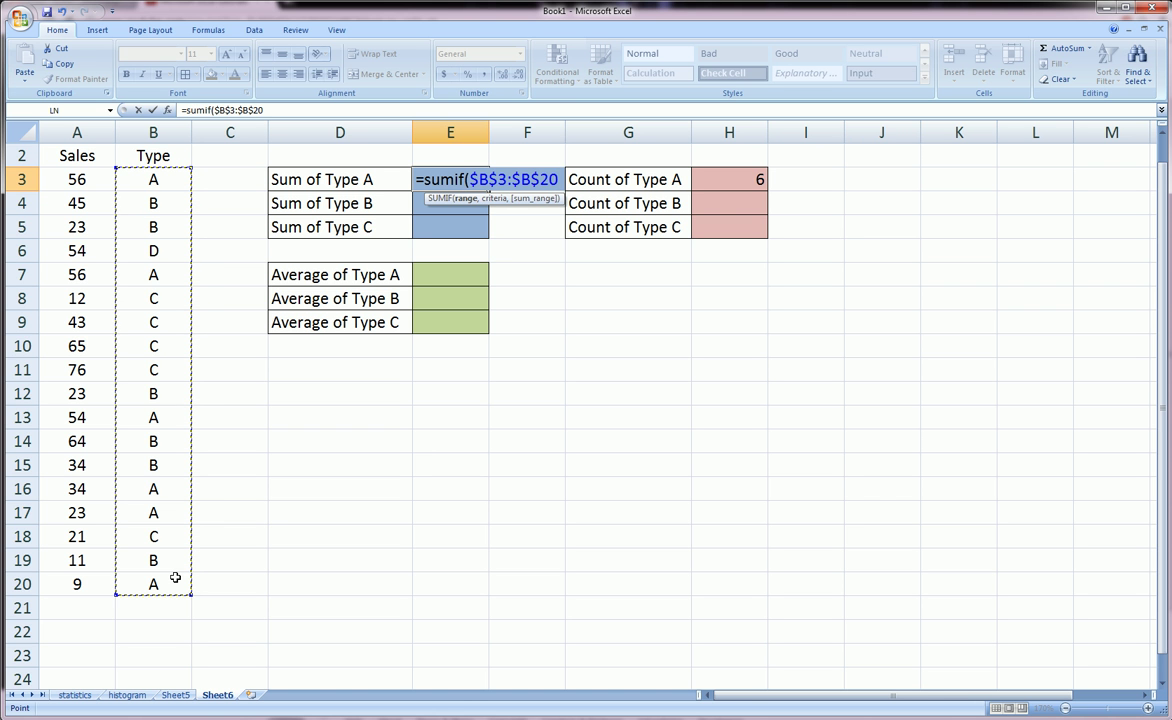
Step: Finish the SUMIF with criteria "A" and sum range $A$3:$A$20, giving 232
{"action": "type", "text": ","}
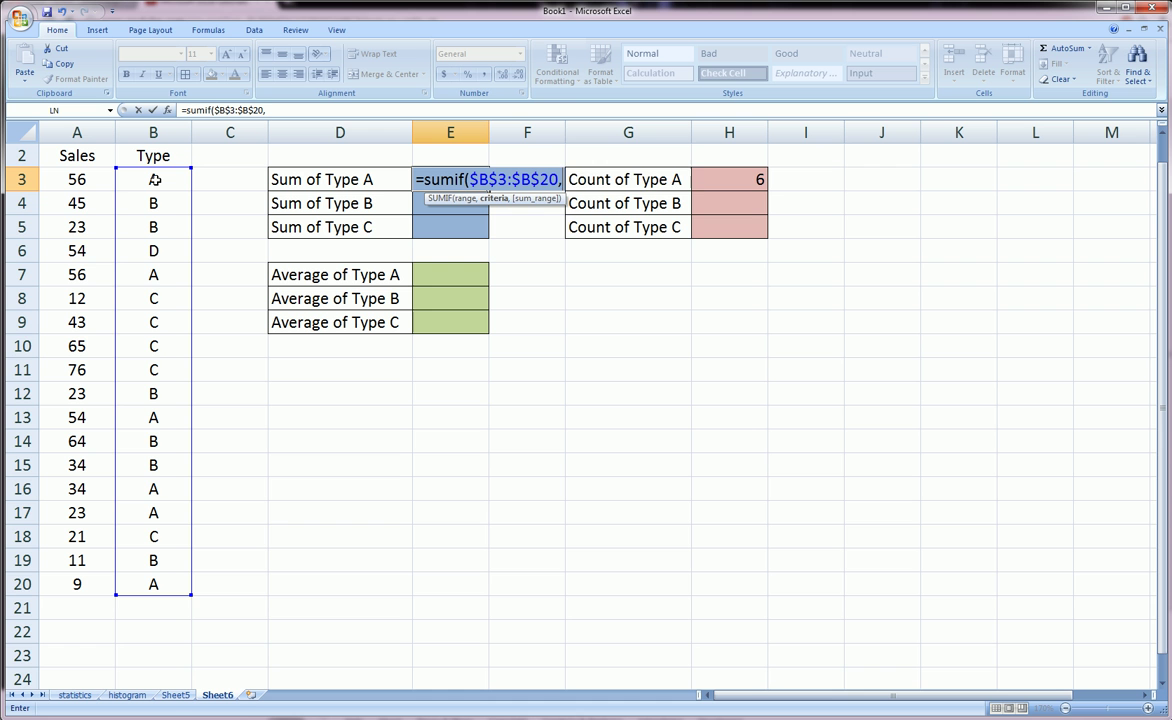
{"action": "type", "text": "\"A\""}
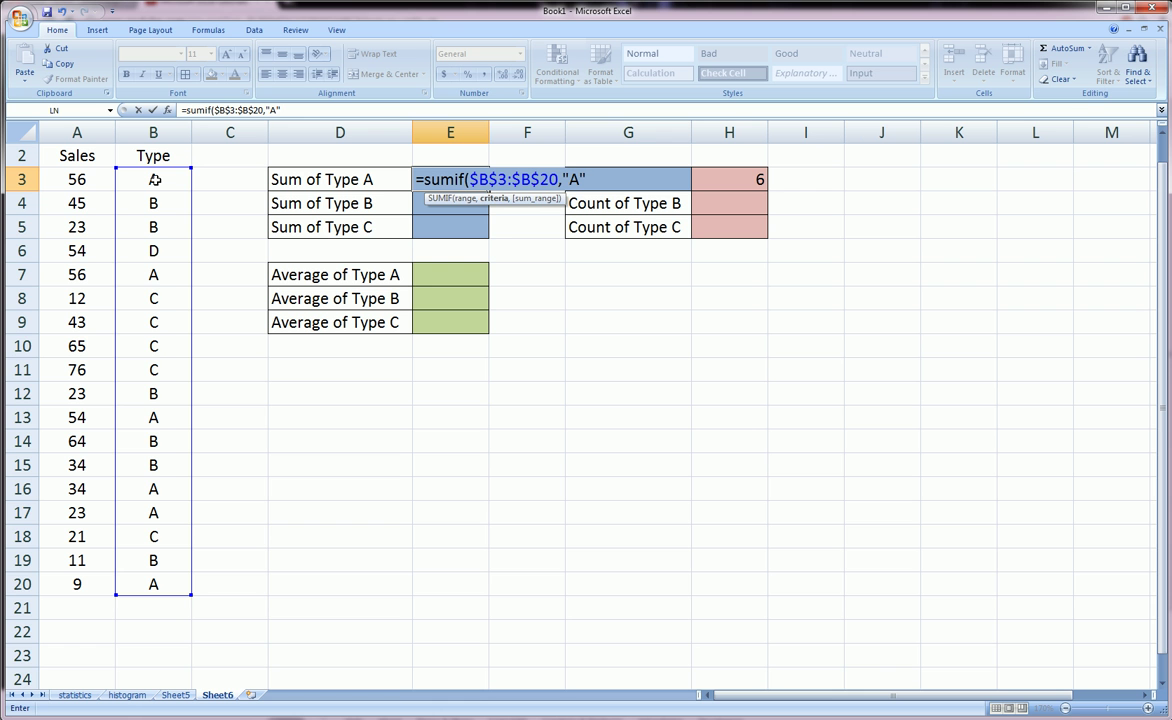
{"action": "type", "text": ","}
{"action": "left_click_drag", "start_coordinate": [86, 176], "coordinate": [79, 582]}
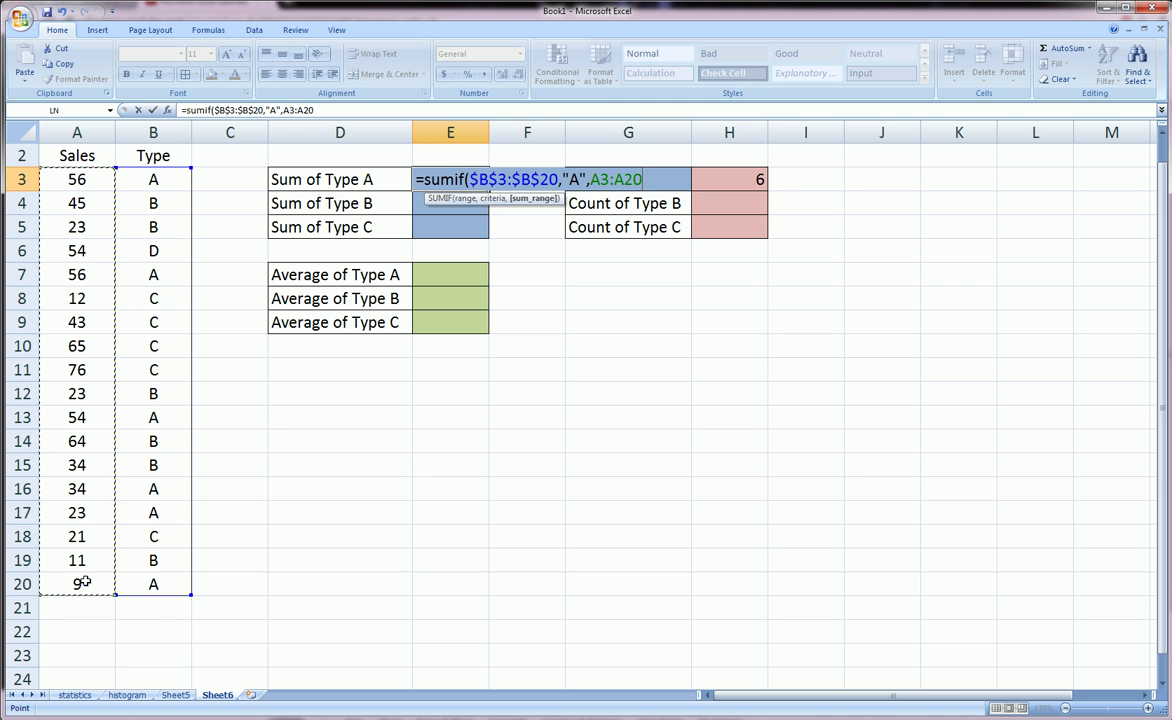
{"action": "key", "text": "F4"}
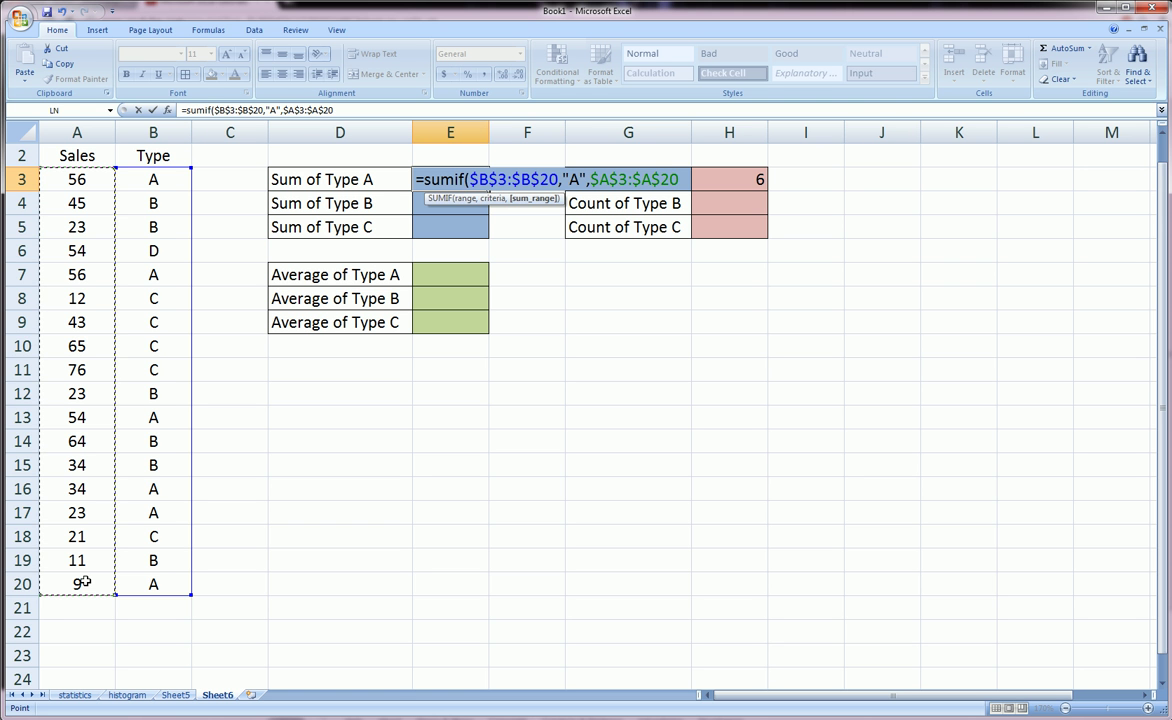
{"action": "type", "text": ")"}
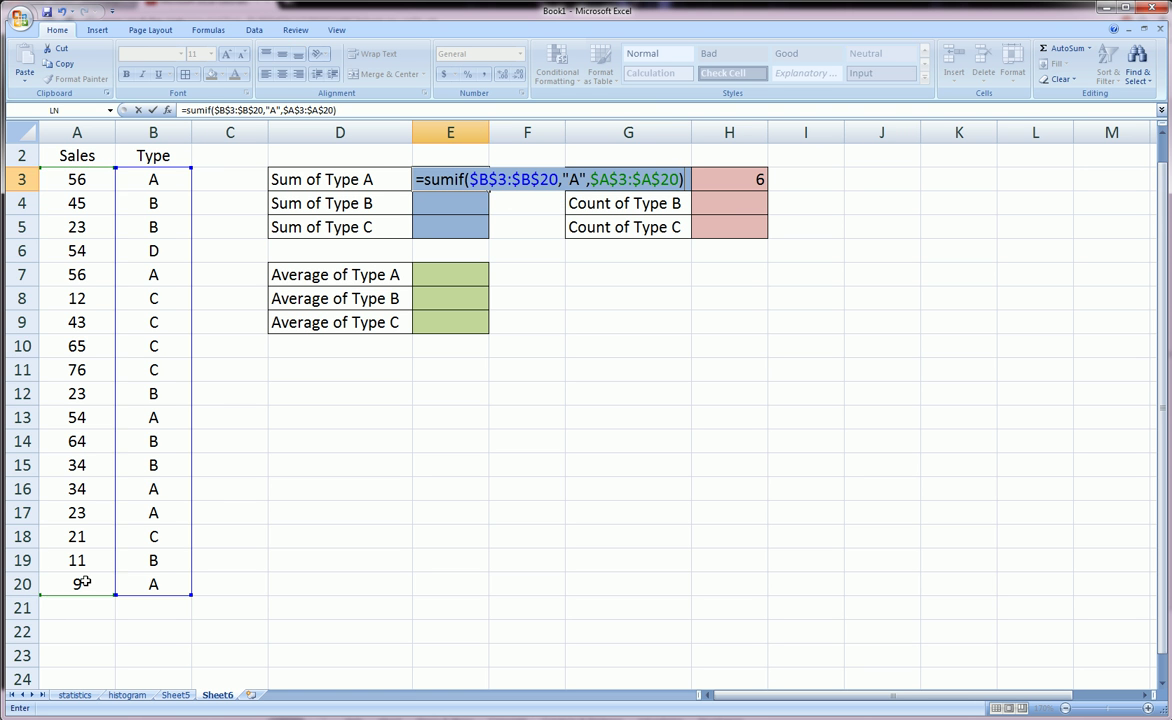
{"action": "key", "text": "Return"}
{"action": "left_click", "coordinate": [735, 182]}
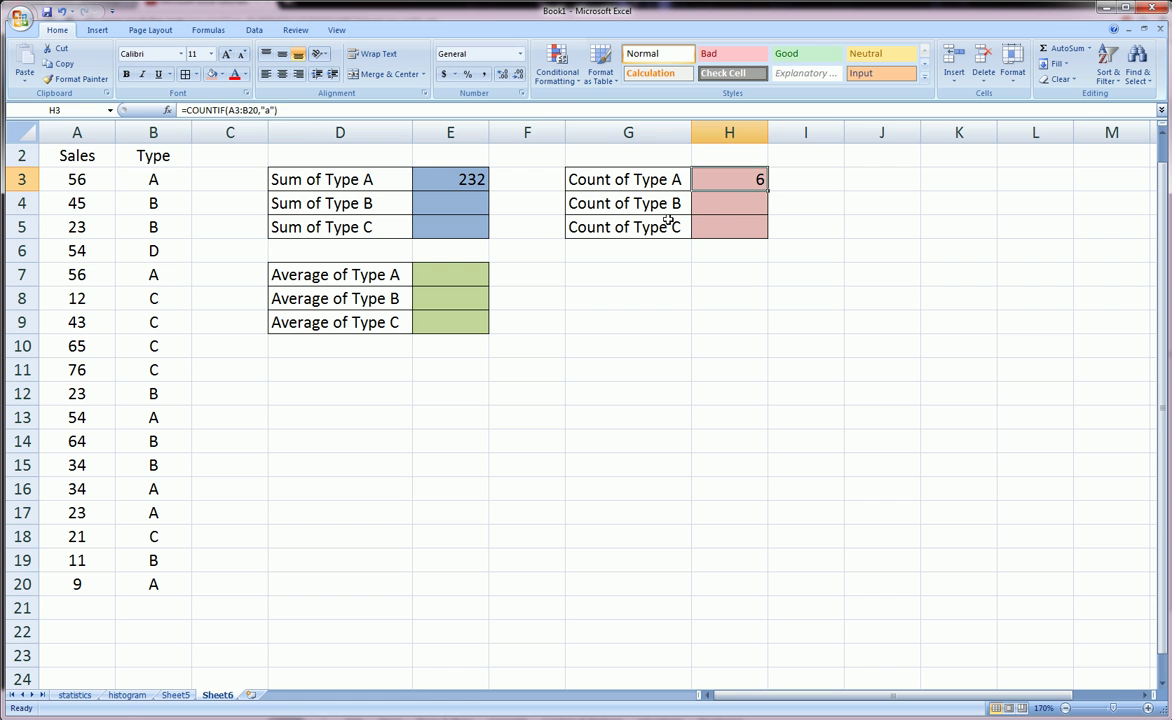
Step: Delete the old COUNTIF result from H3 and point out the Sales values in A3 and A7
{"action": "key", "text": "Delete"}
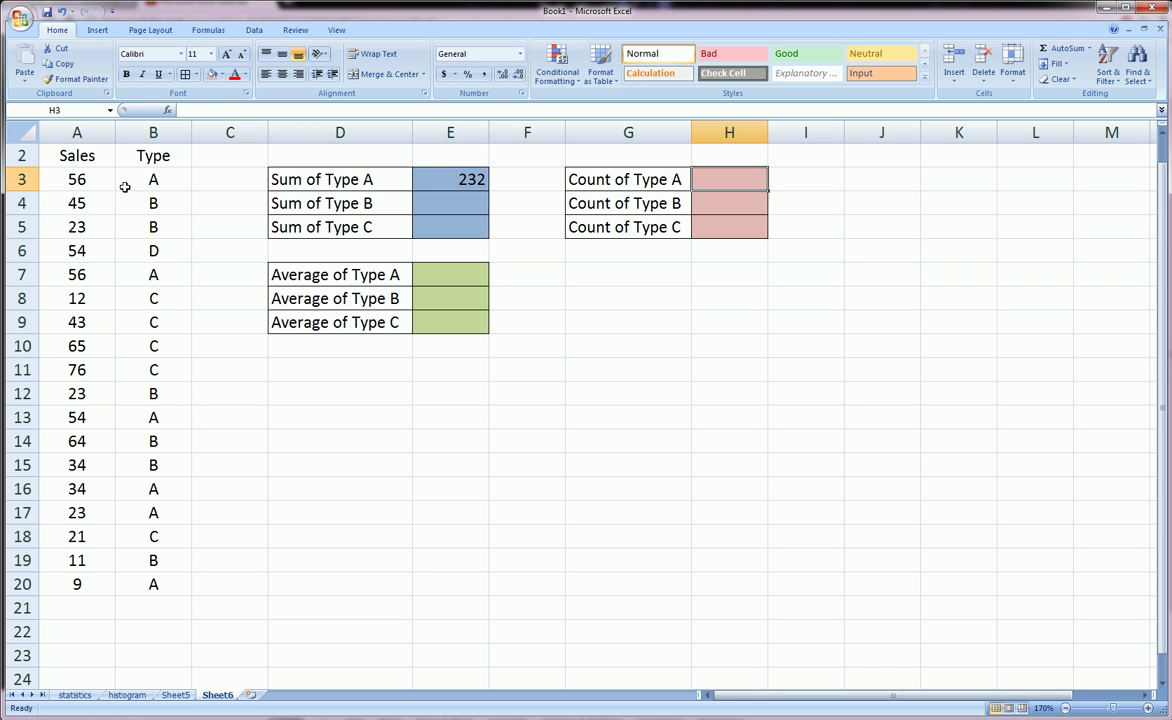
{"action": "left_click", "coordinate": [85, 170]}
{"action": "left_click", "coordinate": [83, 275]}
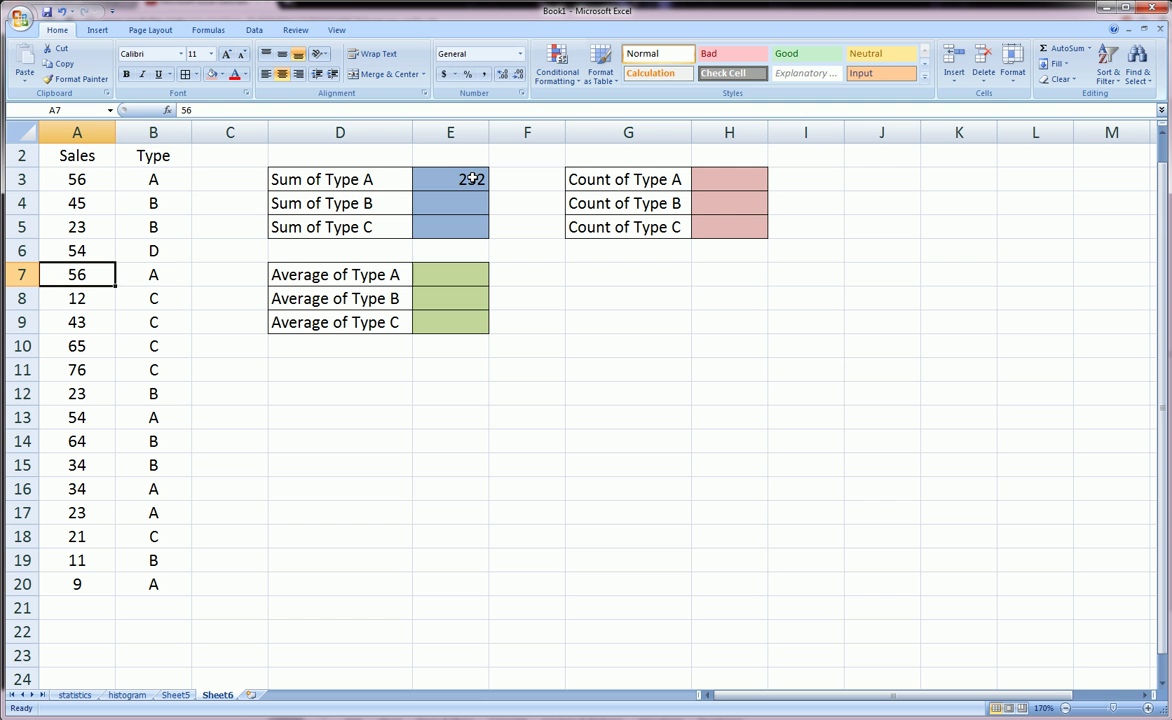
{"action": "left_click", "coordinate": [466, 205]}
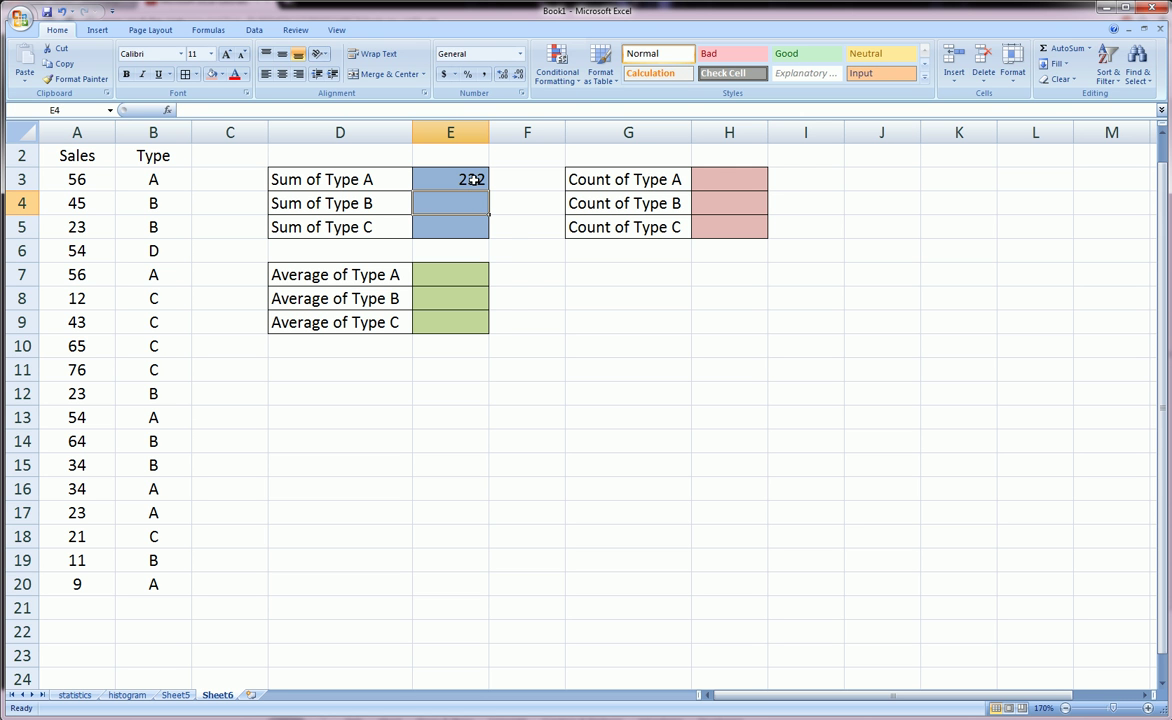
Step: Enter =SUMIF($B$3:$B$20,"B",$A$3:$A$20) in E4, giving 200
{"action": "type", "text": "=sumif"}
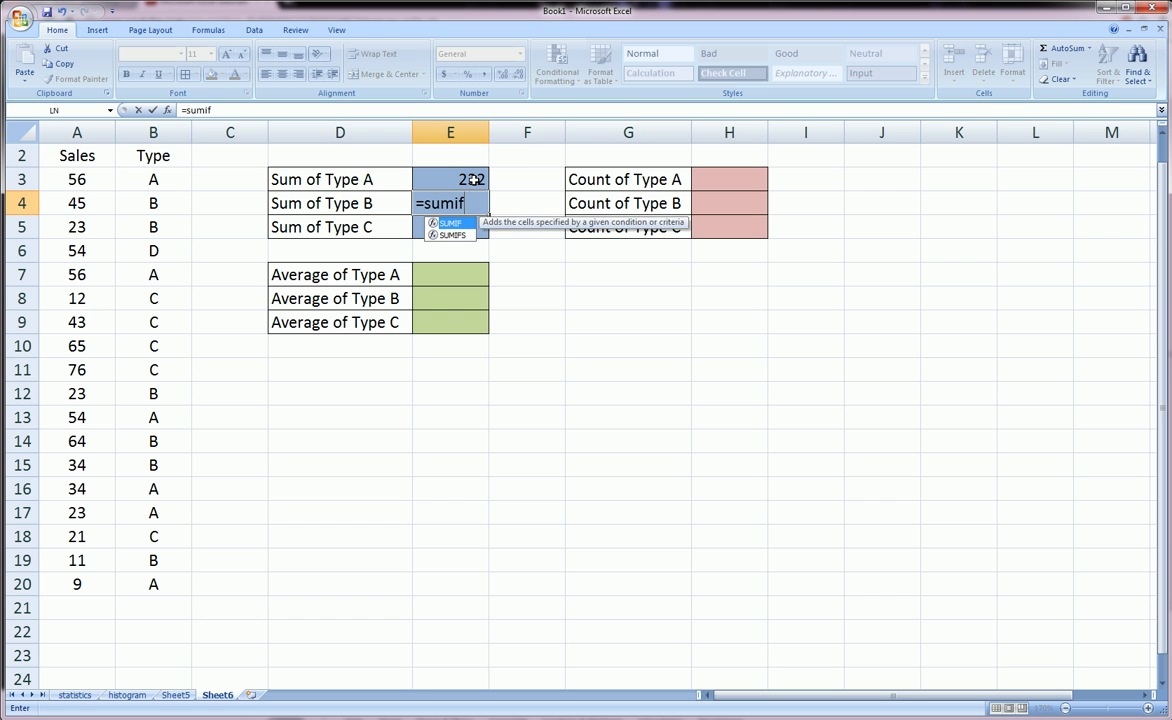
{"action": "type", "text": "("}
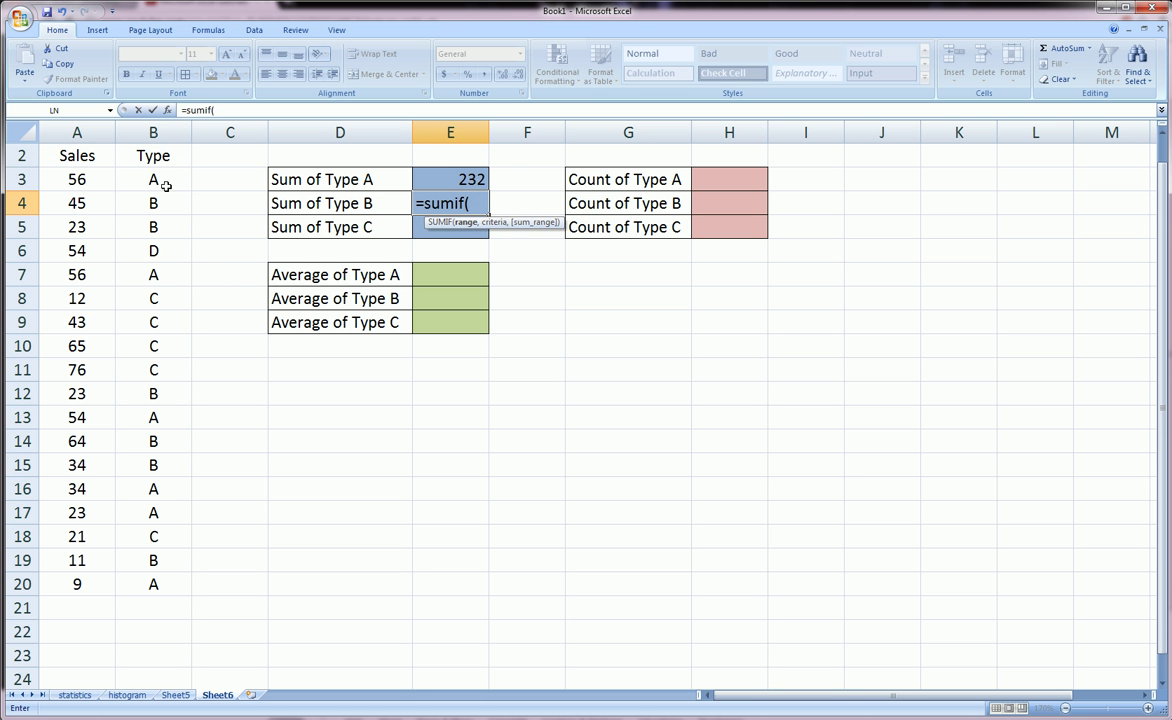
{"action": "left_click_drag", "start_coordinate": [166, 186], "coordinate": [177, 578]}
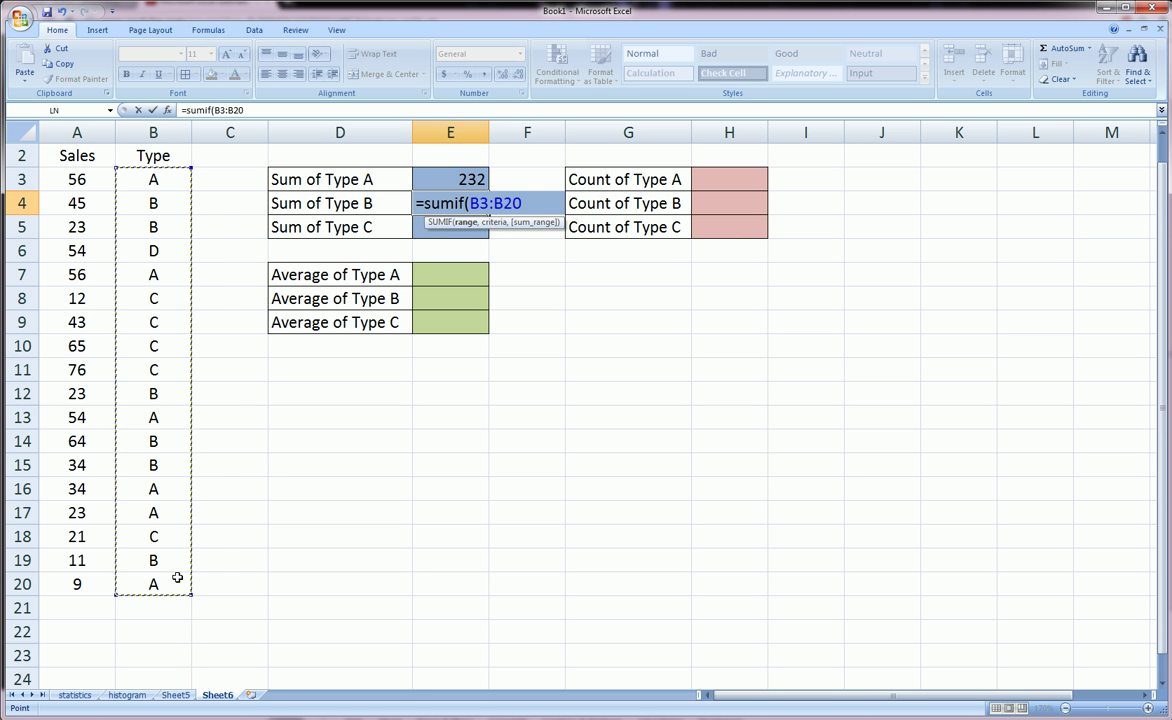
{"action": "key", "text": "F4"}
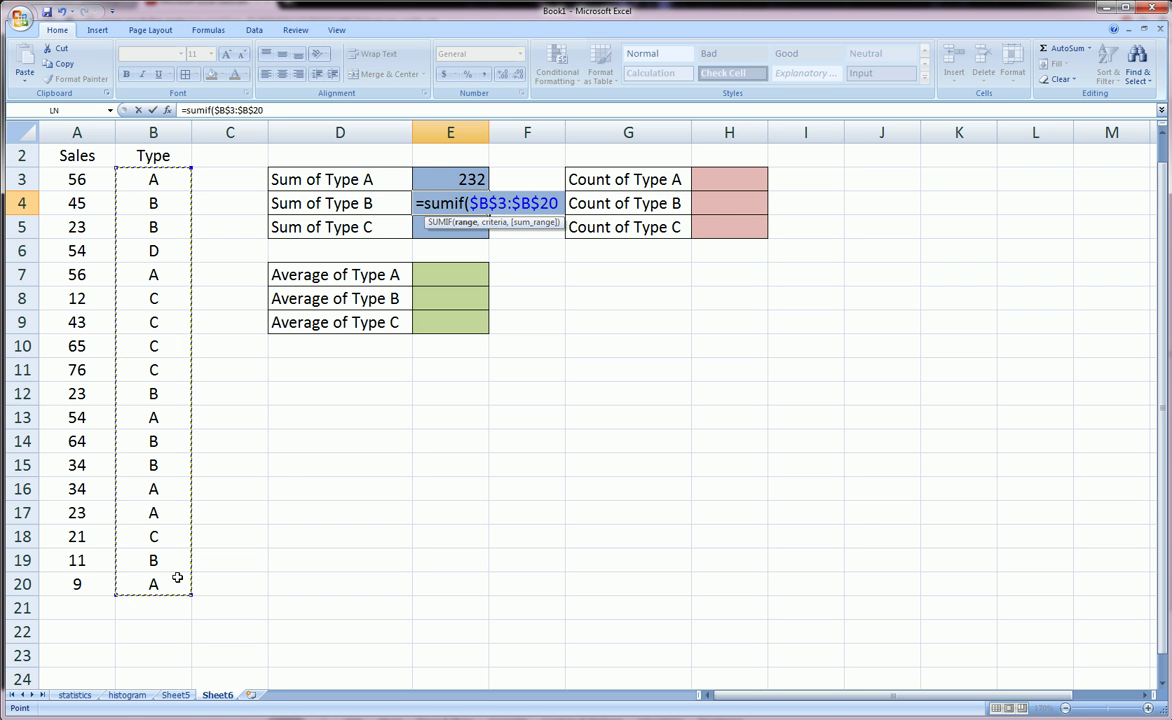
{"action": "type", "text": ","}
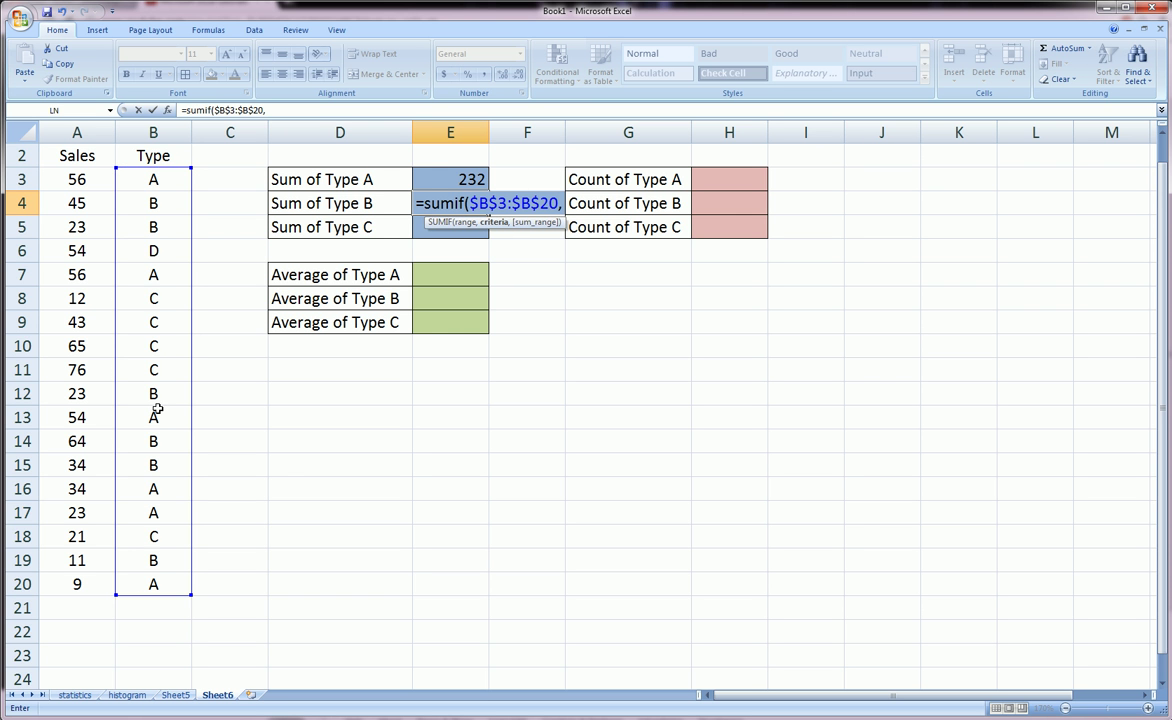
{"action": "type", "text": "\"B\","}
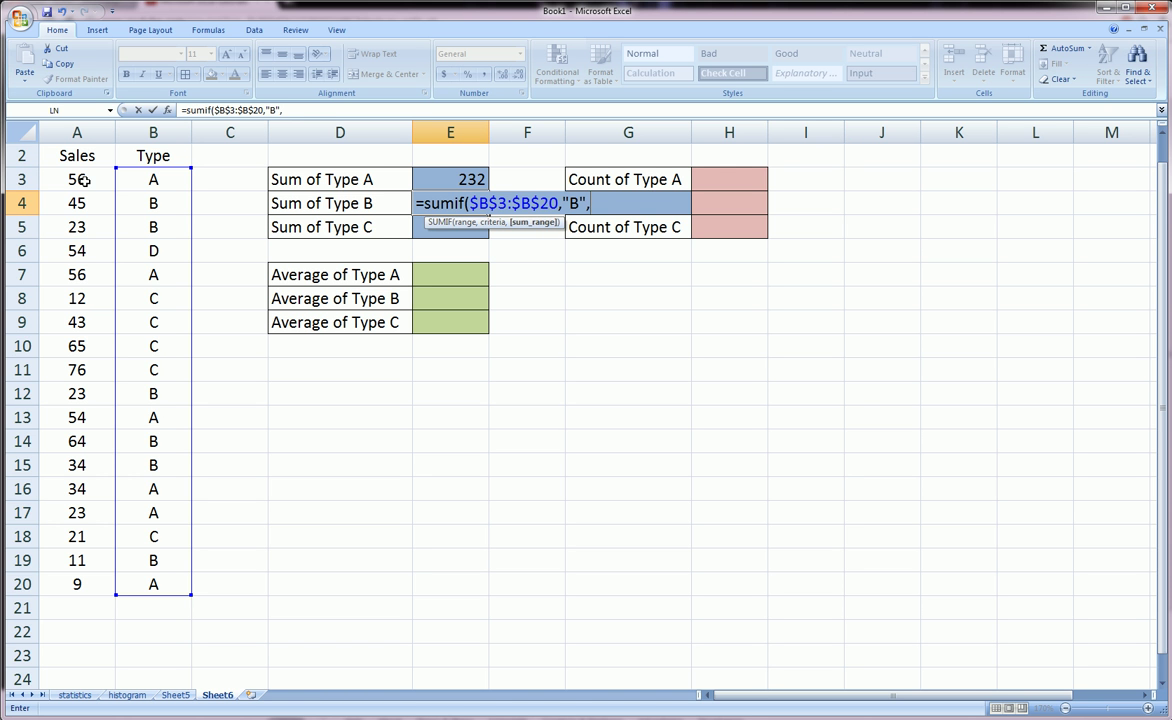
{"action": "left_click_drag", "start_coordinate": [84, 180], "coordinate": [62, 582]}
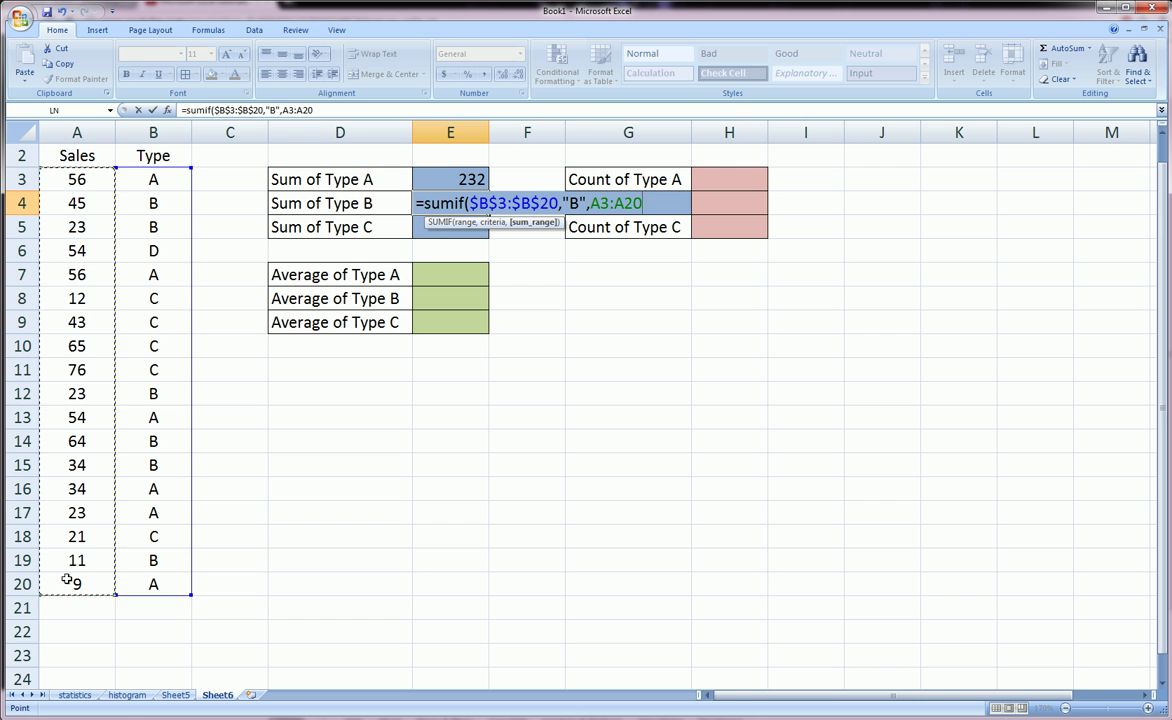
{"action": "key", "text": "F4"}
{"action": "type", "text": ")"}
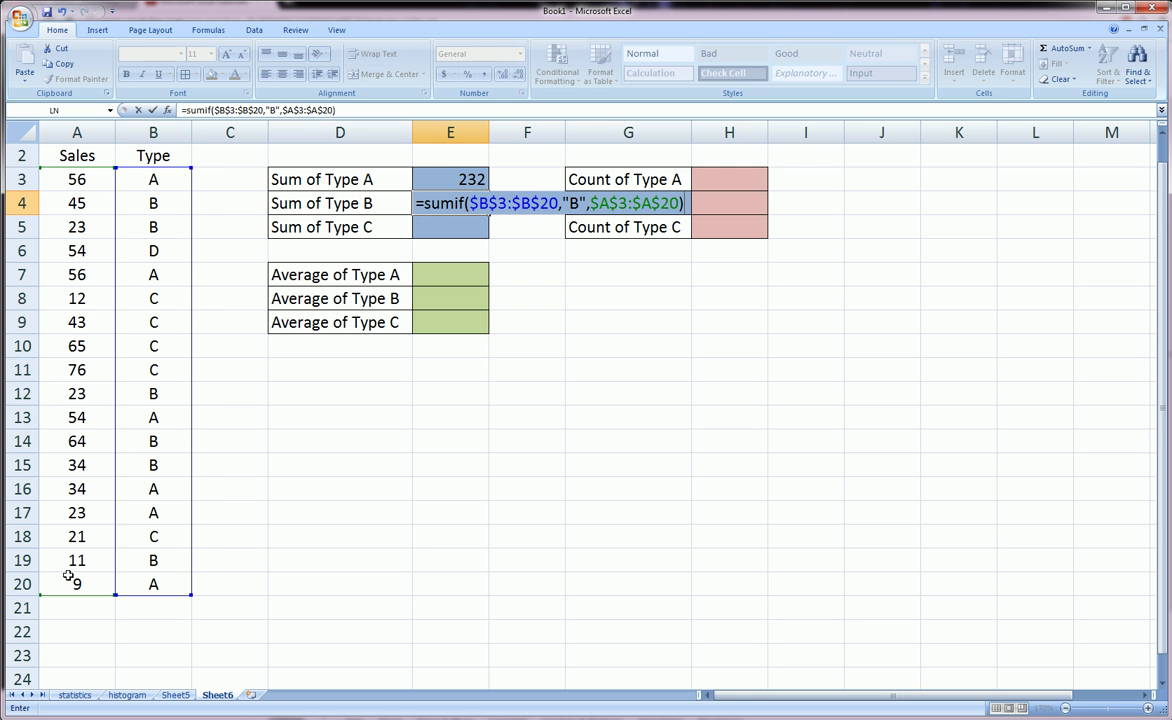
{"action": "key", "text": "Return"}
Step: Enter =SUMIF($B$3:$B$20,"C",$A$3:$A$20) in E5, giving 217
{"action": "type", "text": "=s"}
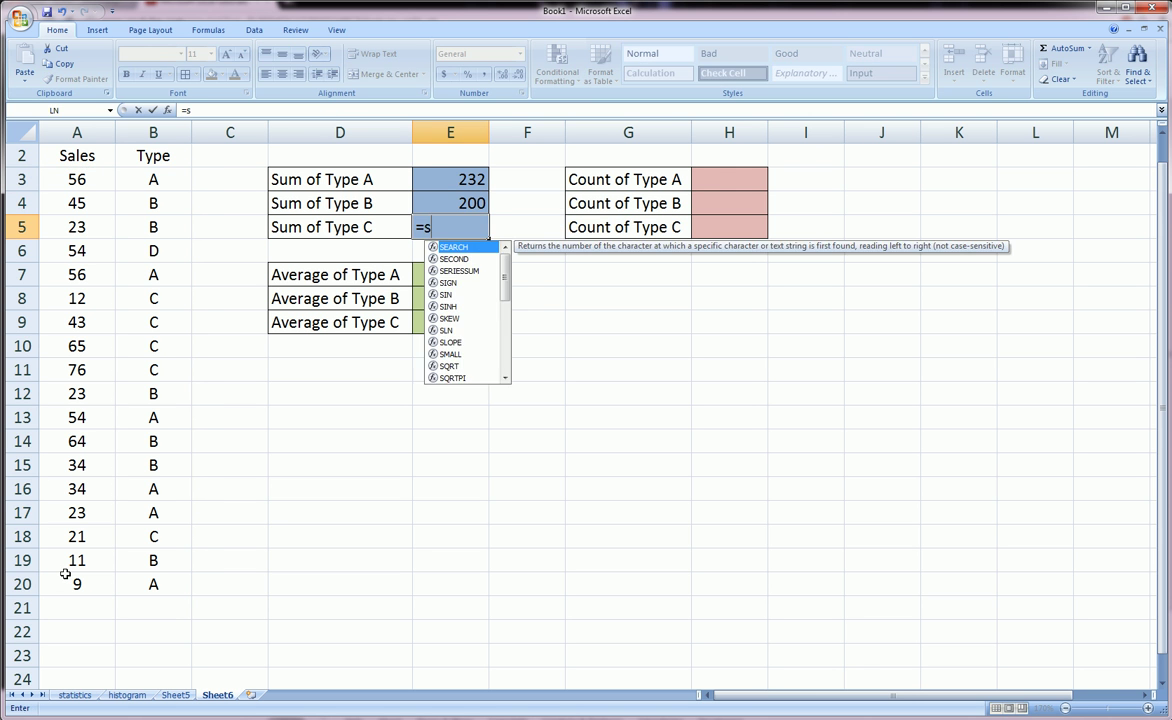
{"action": "type", "text": "umif("}
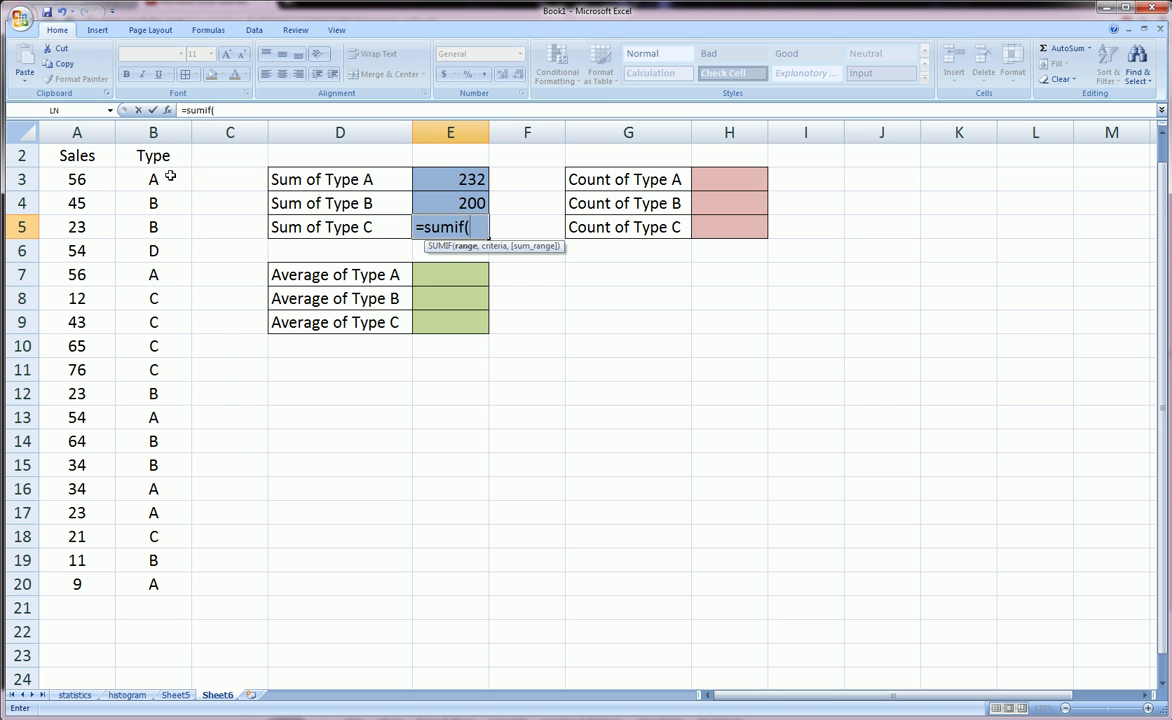
{"action": "left_click_drag", "start_coordinate": [160, 175], "coordinate": [143, 580]}
{"action": "key", "text": "F4"}
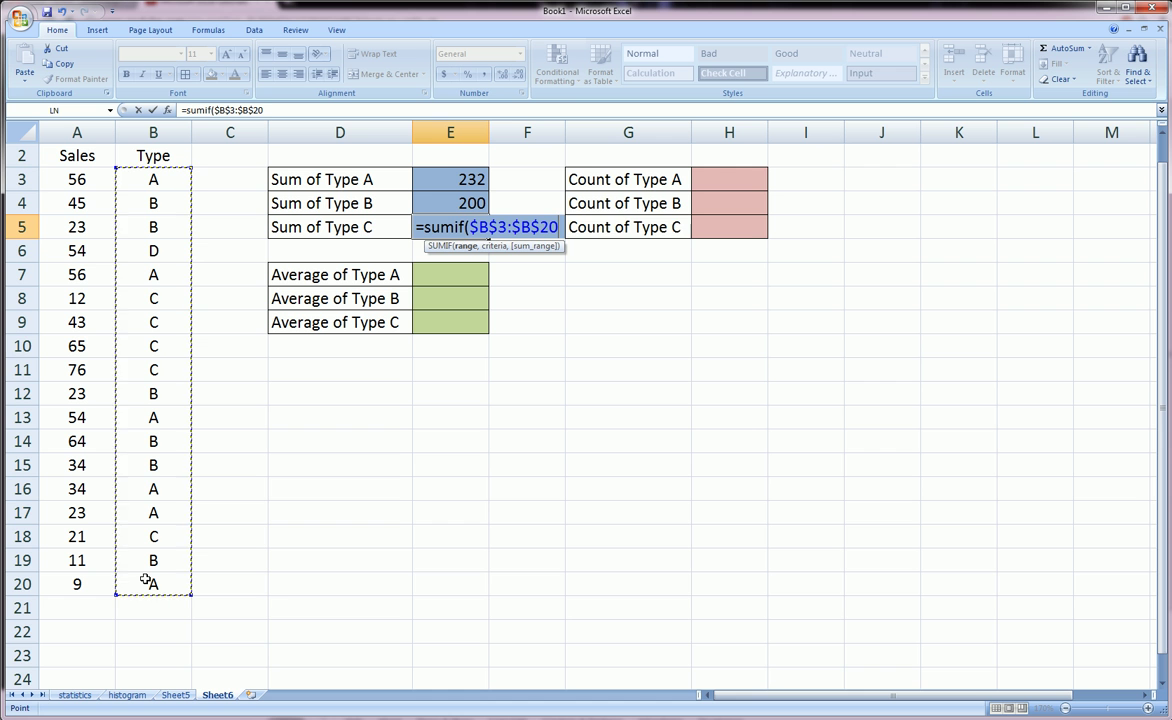
{"action": "type", "text": ",\"C"}
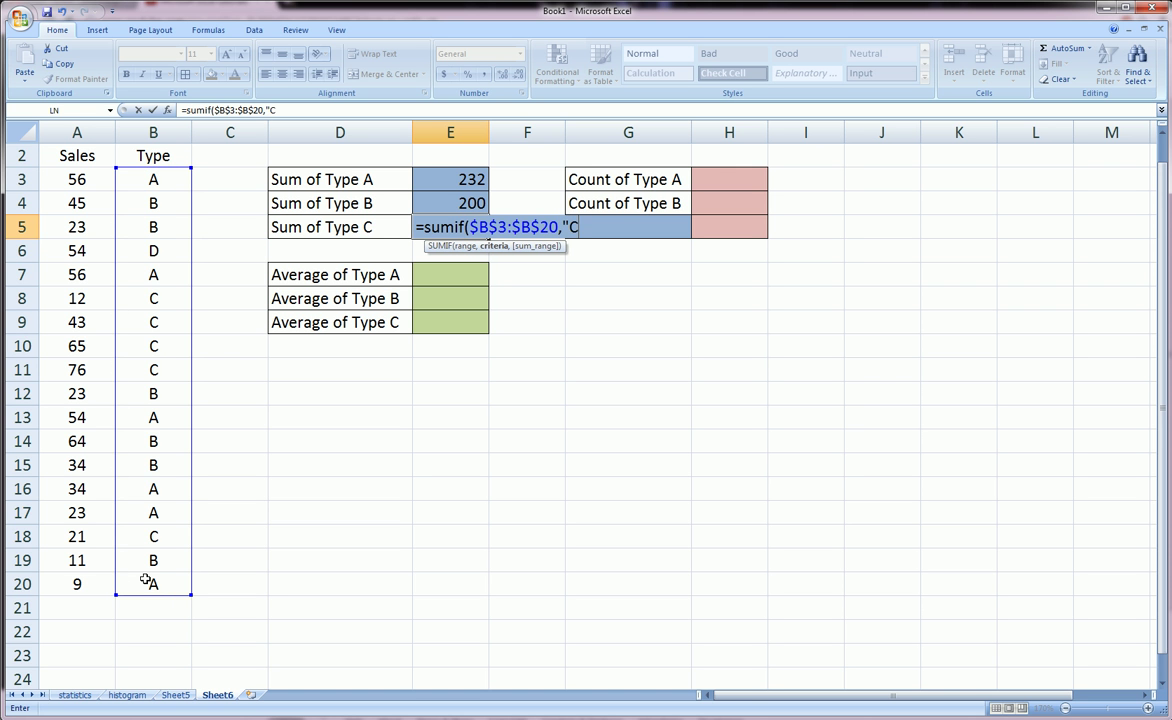
{"action": "type", "text": "\","}
{"action": "left_click_drag", "start_coordinate": [94, 179], "coordinate": [95, 587]}
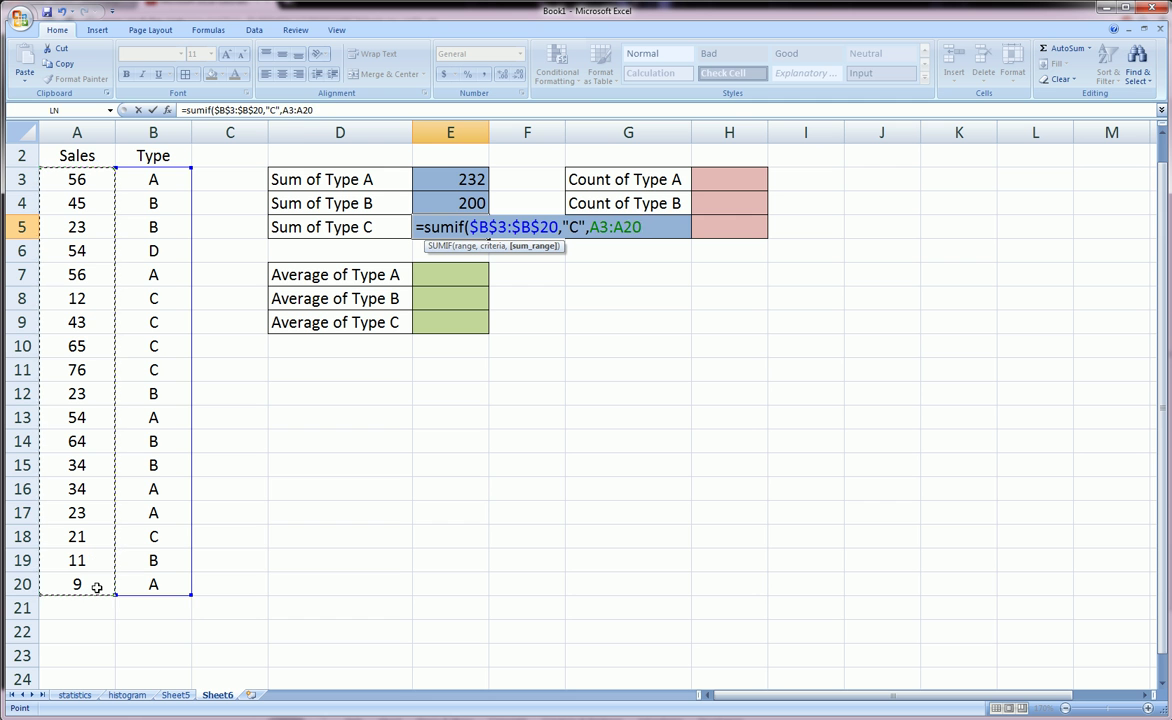
{"action": "key", "text": "F4"}
{"action": "type", "text": ")"}
{"action": "key", "text": "Return"}
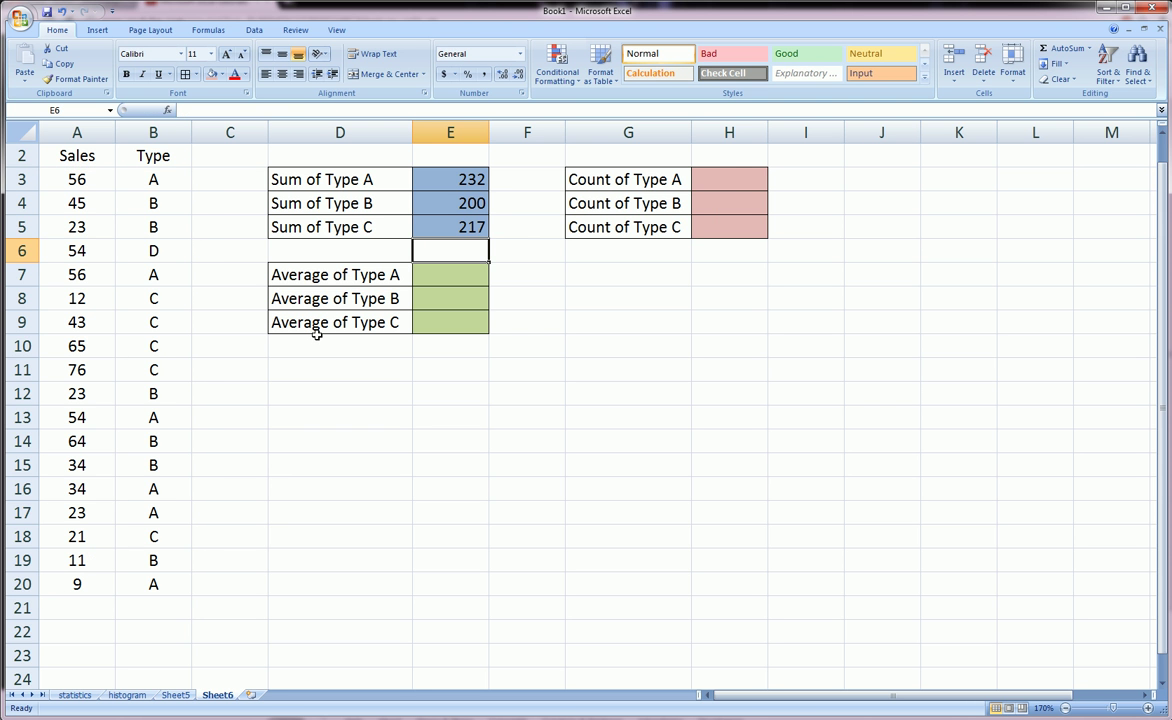
Step: Enter =COUNTIF($B$3:$B$20,"A") in H3, returning 6
{"action": "left_click", "coordinate": [751, 177]}
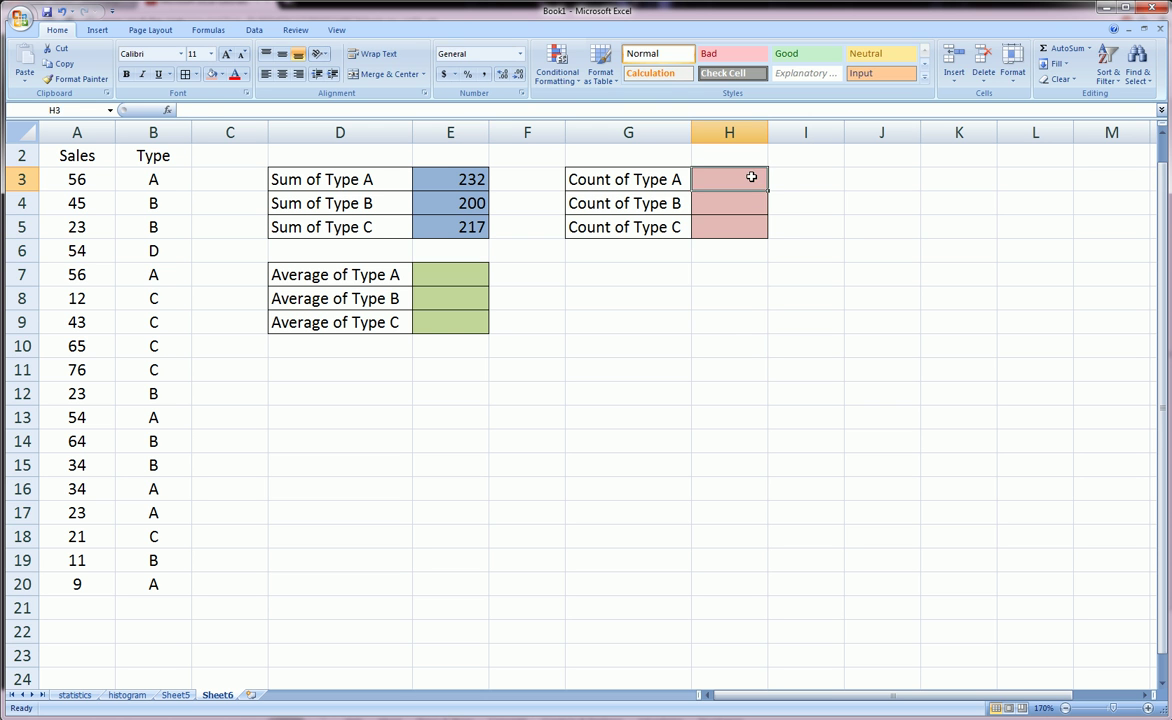
{"action": "type", "text": "=count"}
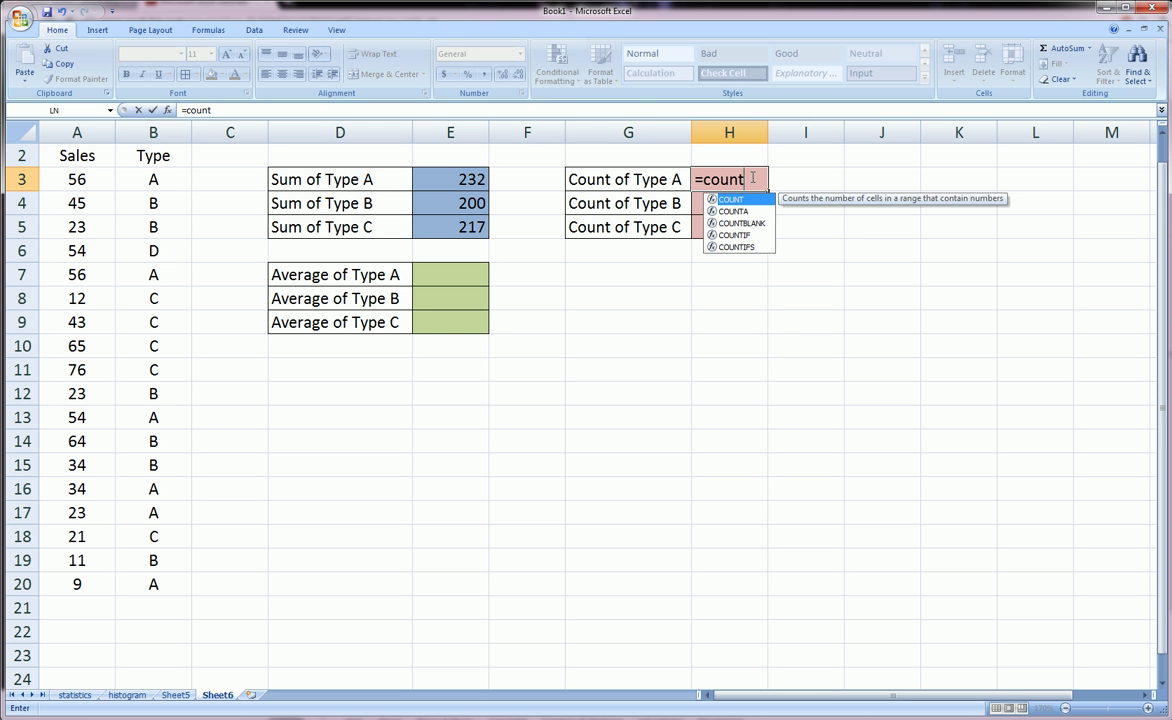
{"action": "type", "text": "if("}
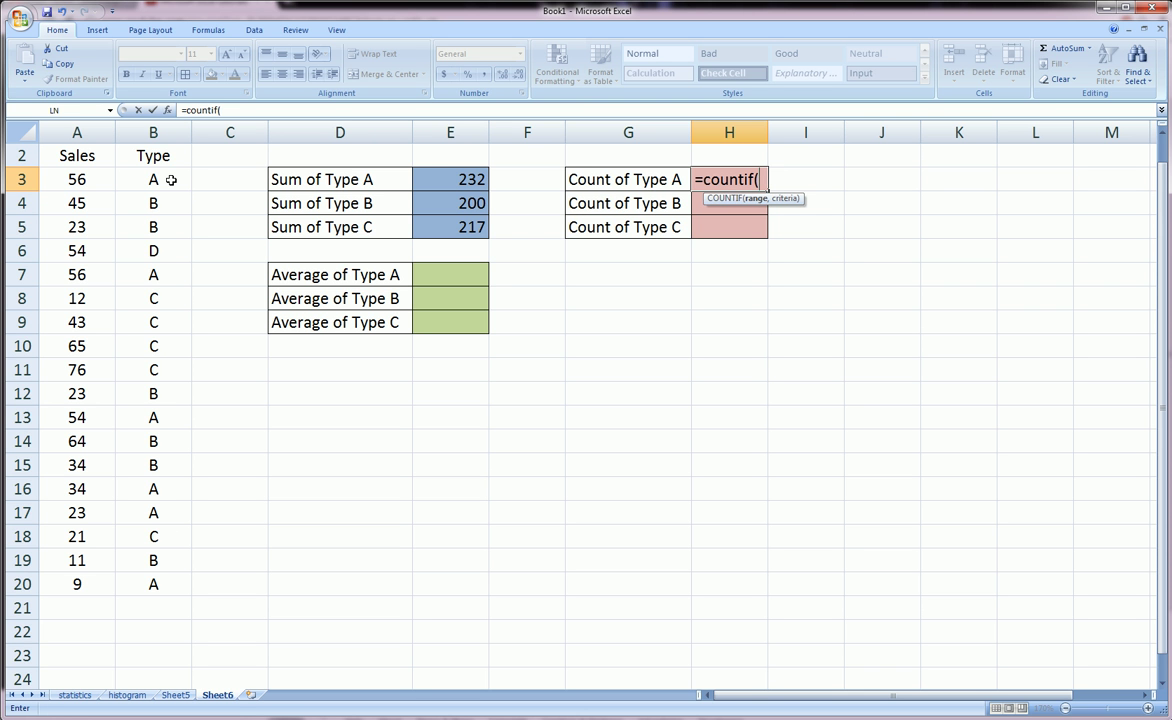
{"action": "left_click_drag", "start_coordinate": [171, 180], "coordinate": [158, 581]}
{"action": "key", "text": "F4"}
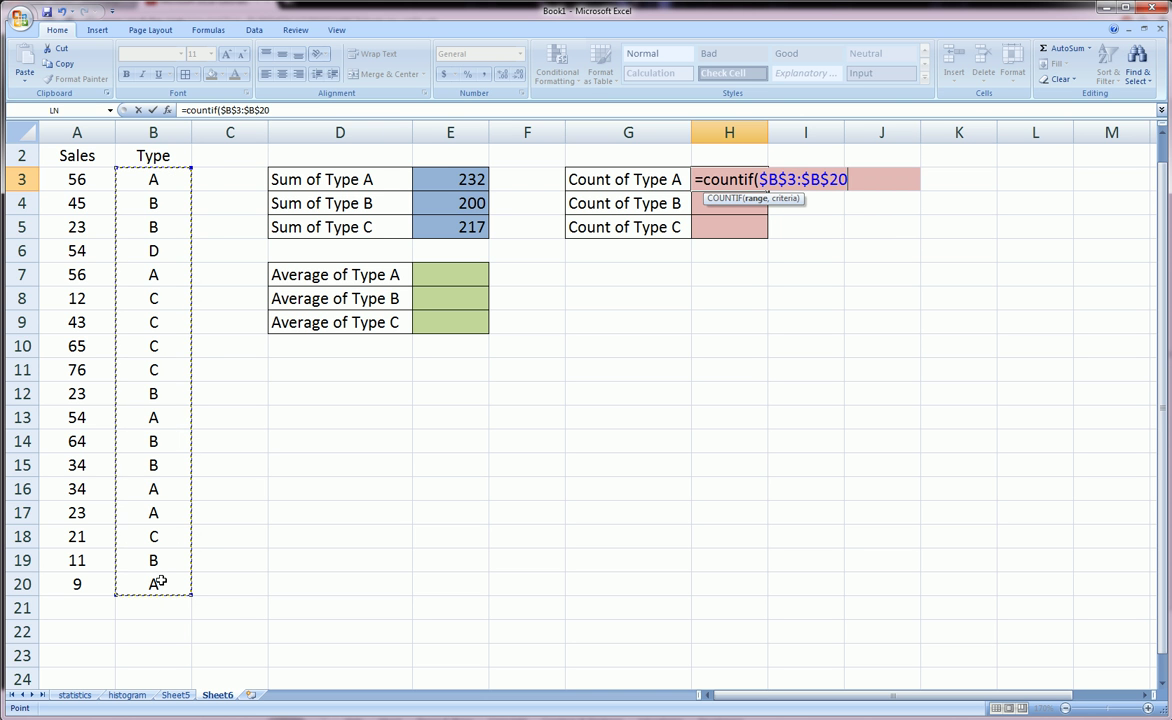
{"action": "type", "text": ",\""}
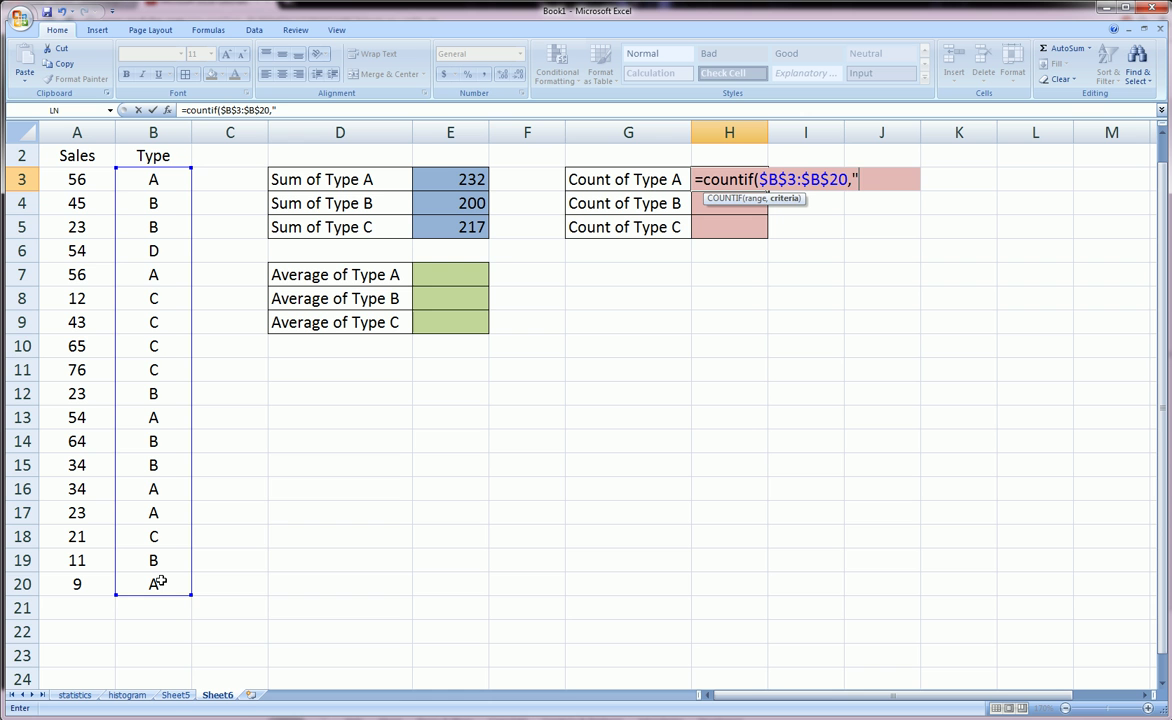
{"action": "type", "text": "A\")"}
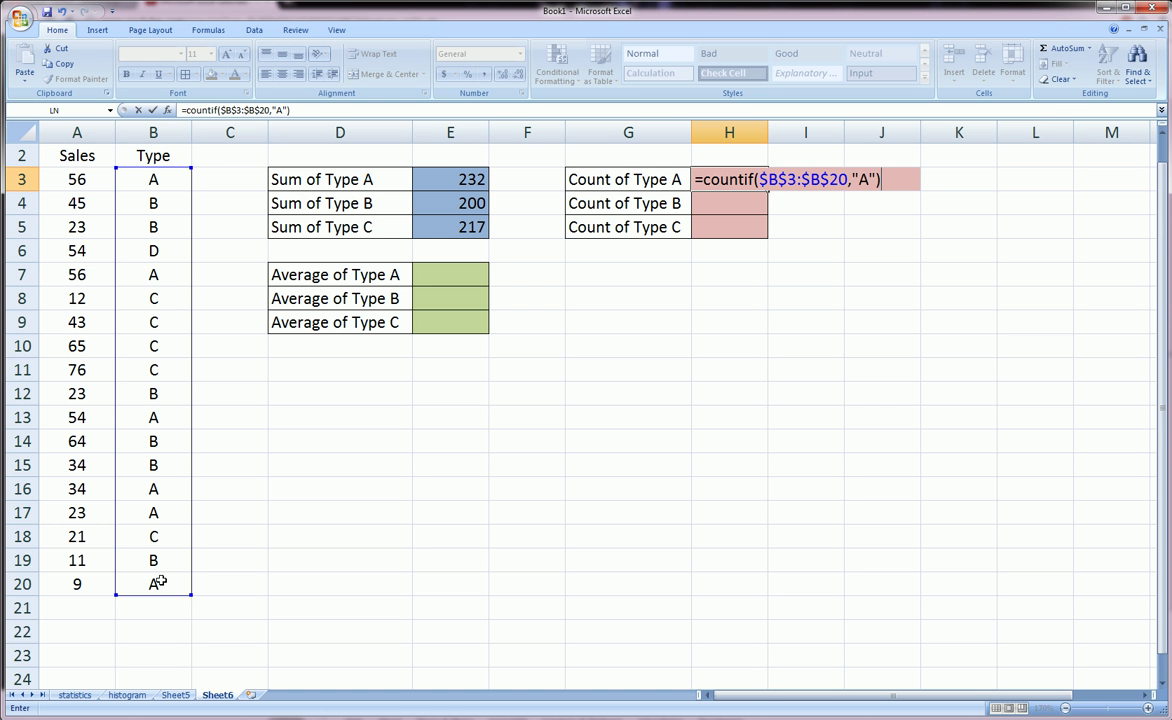
{"action": "key", "text": "Return"}
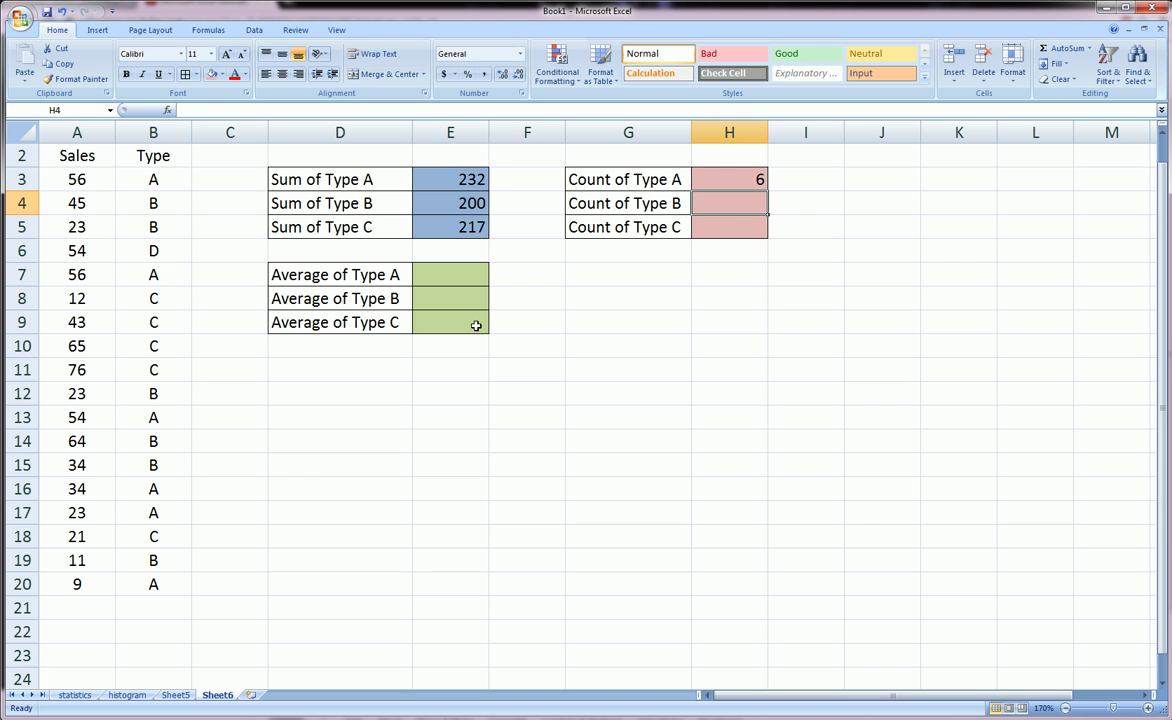
Step: Enter =COUNTIF($B$3:$B$20,"B") in H4, returning 6
{"action": "type", "text": "=coun"}
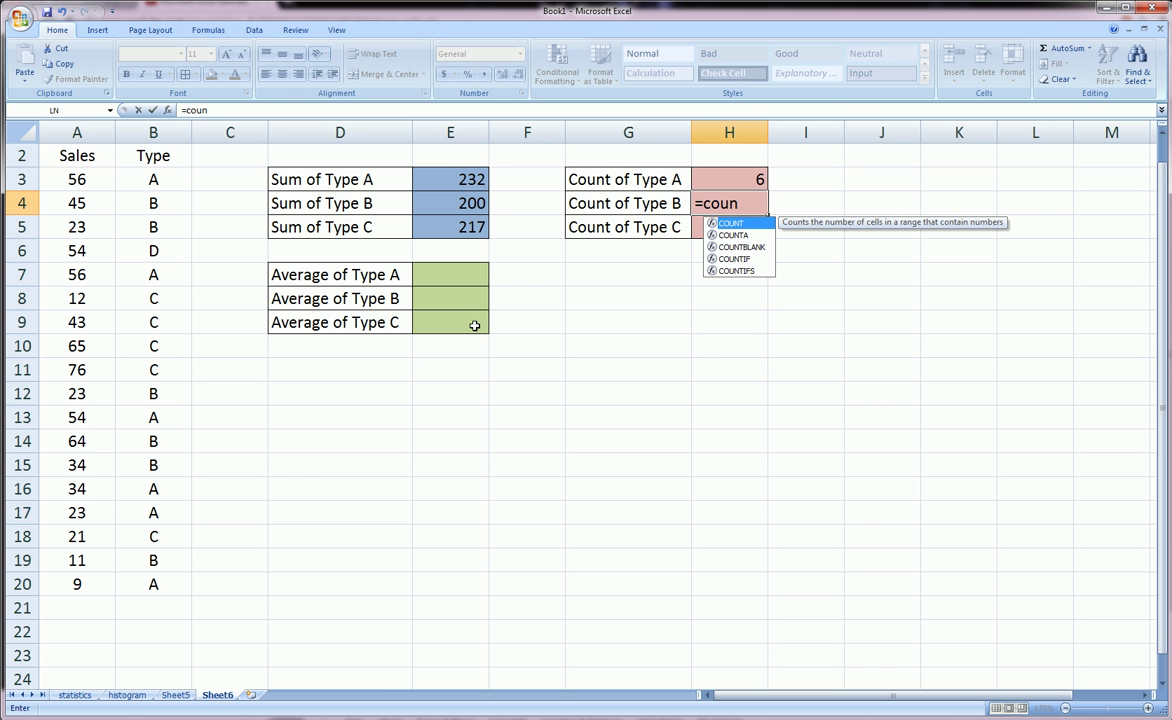
{"action": "type", "text": "tif("}
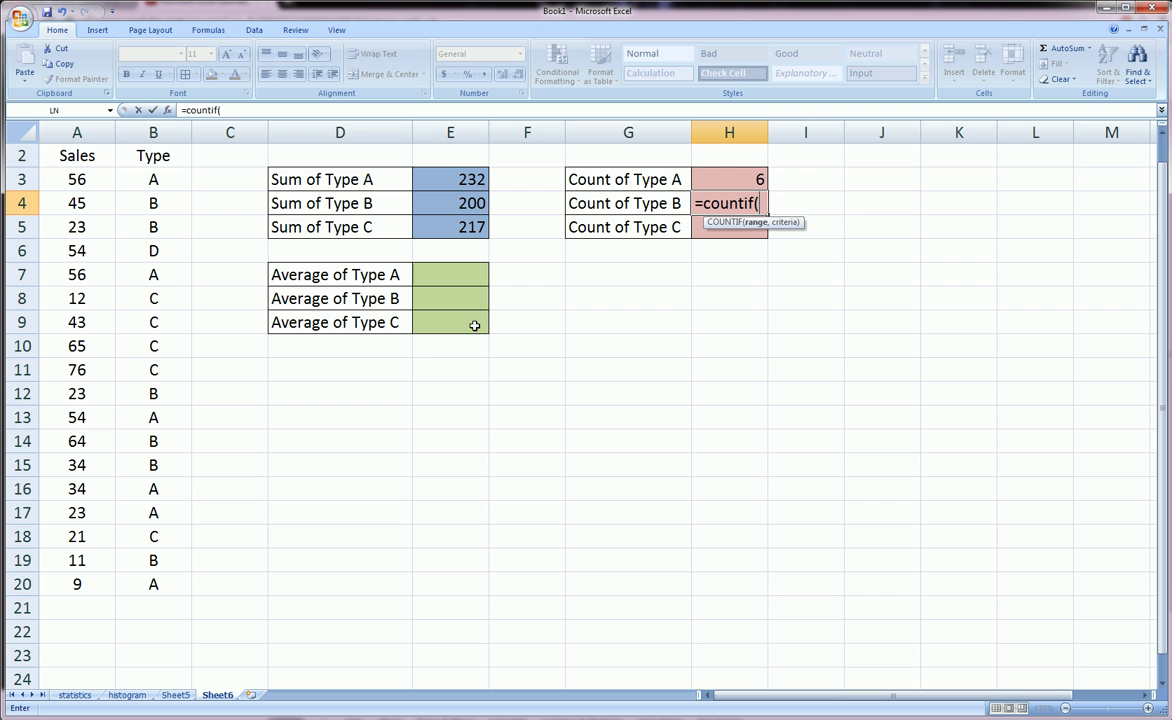
{"action": "left_click_drag", "start_coordinate": [160, 180], "coordinate": [136, 581]}
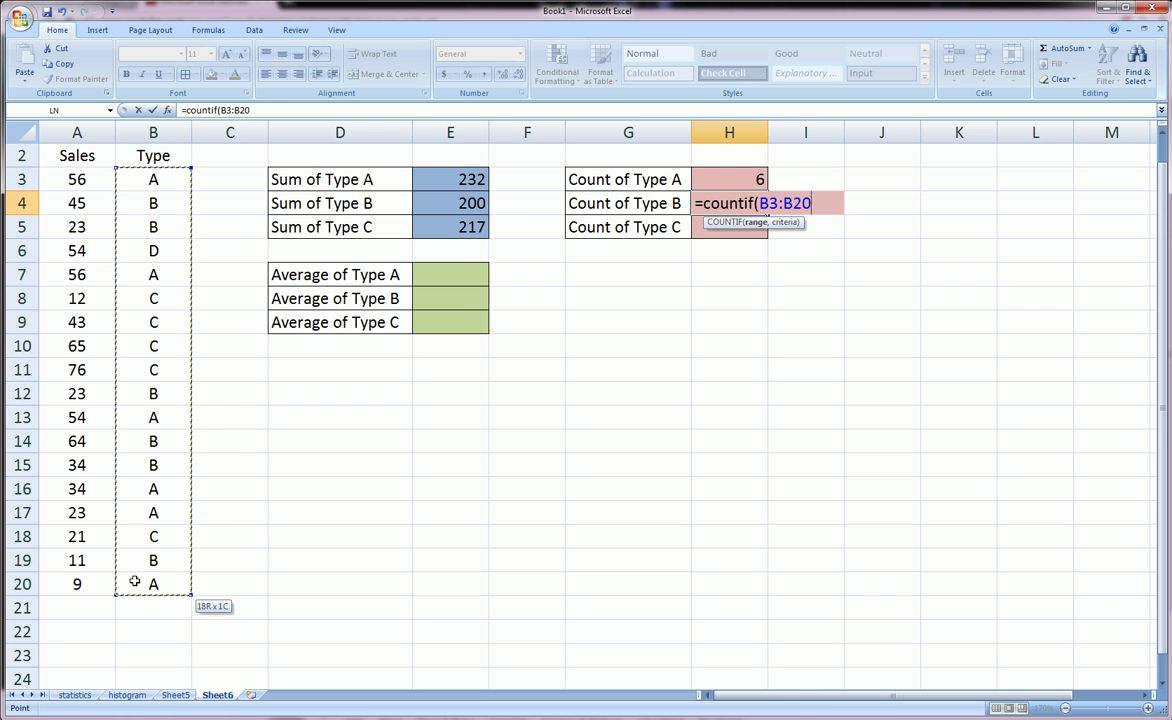
{"action": "key", "text": "F4"}
{"action": "type", "text": ","}
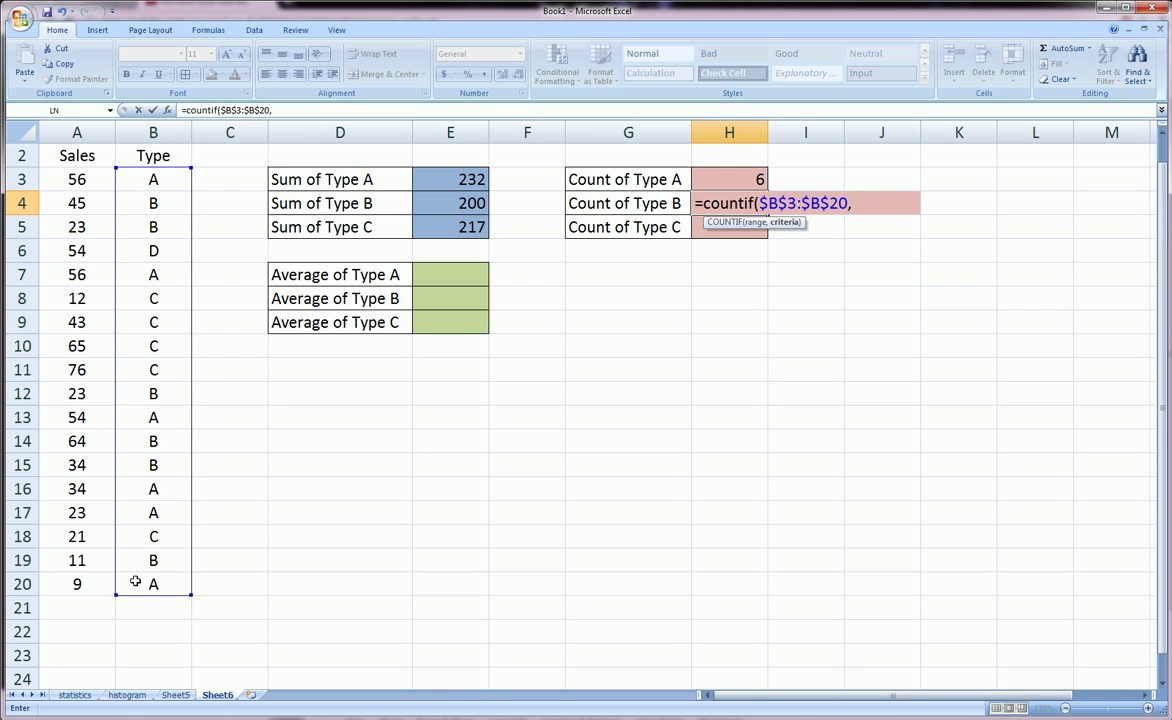
{"action": "type", "text": "\"B\")"}
{"action": "key", "text": "Return"}
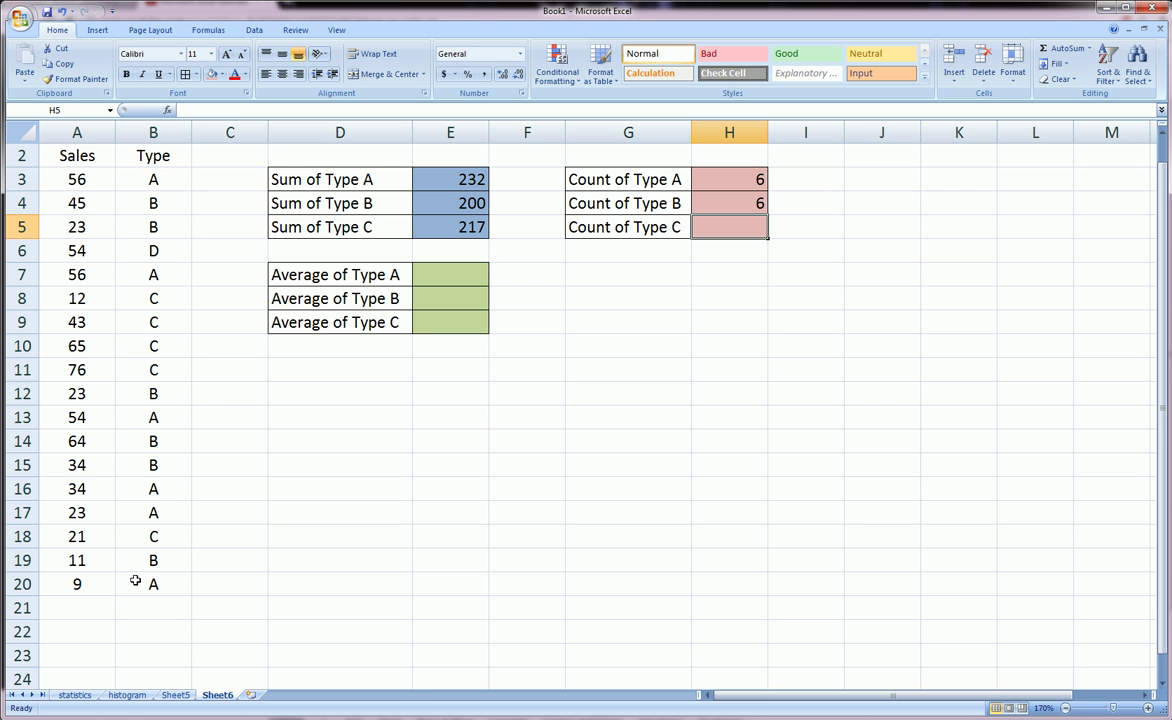
Step: Enter =COUNTIF($B$3:$B$20,"C") in H5, accepting Excel's correction, returning 5
{"action": "type", "text": "="}
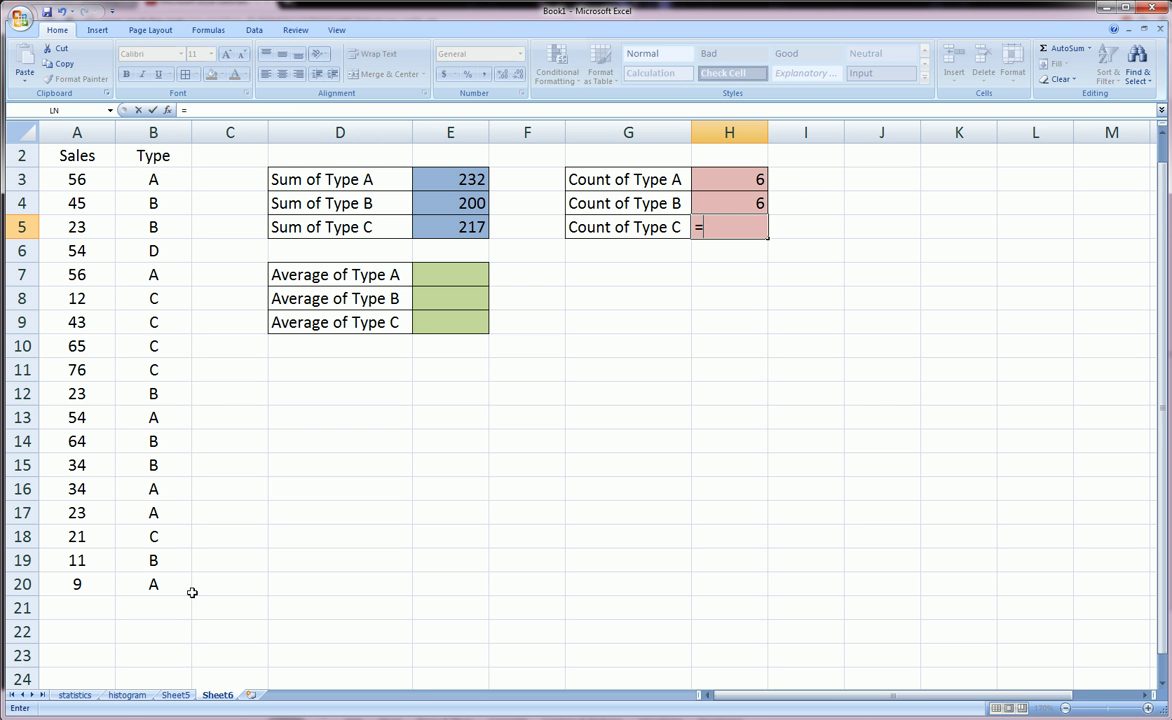
{"action": "type", "text": "count"}
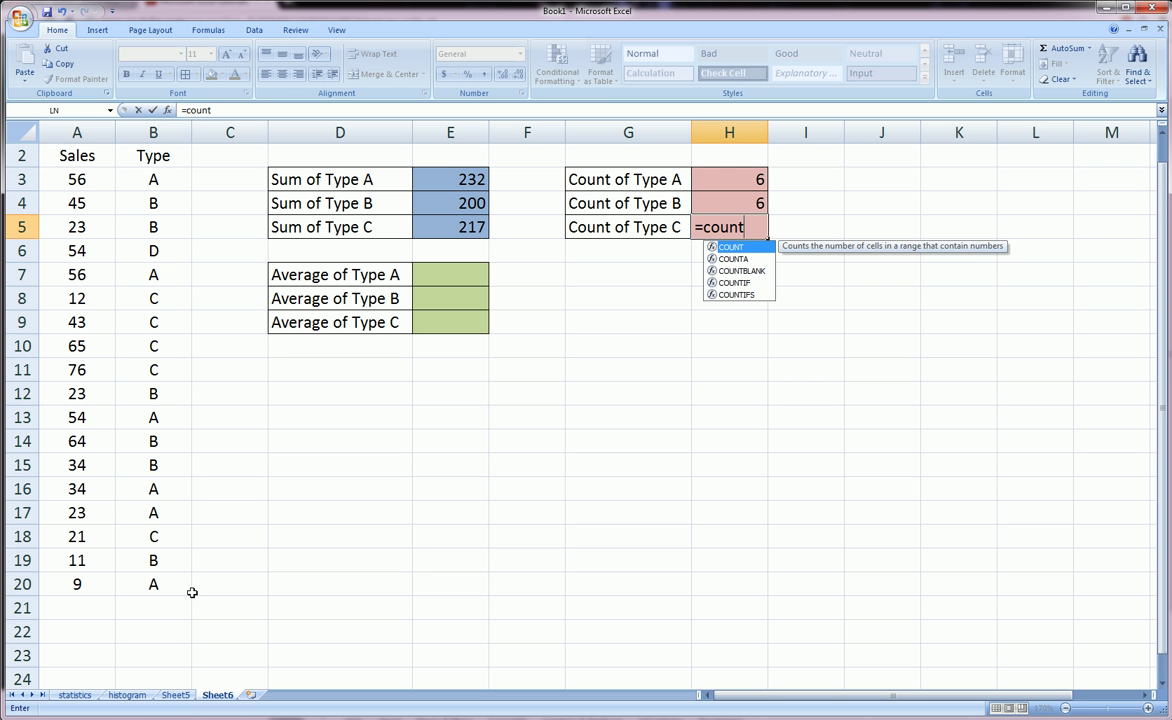
{"action": "type", "text": "if("}
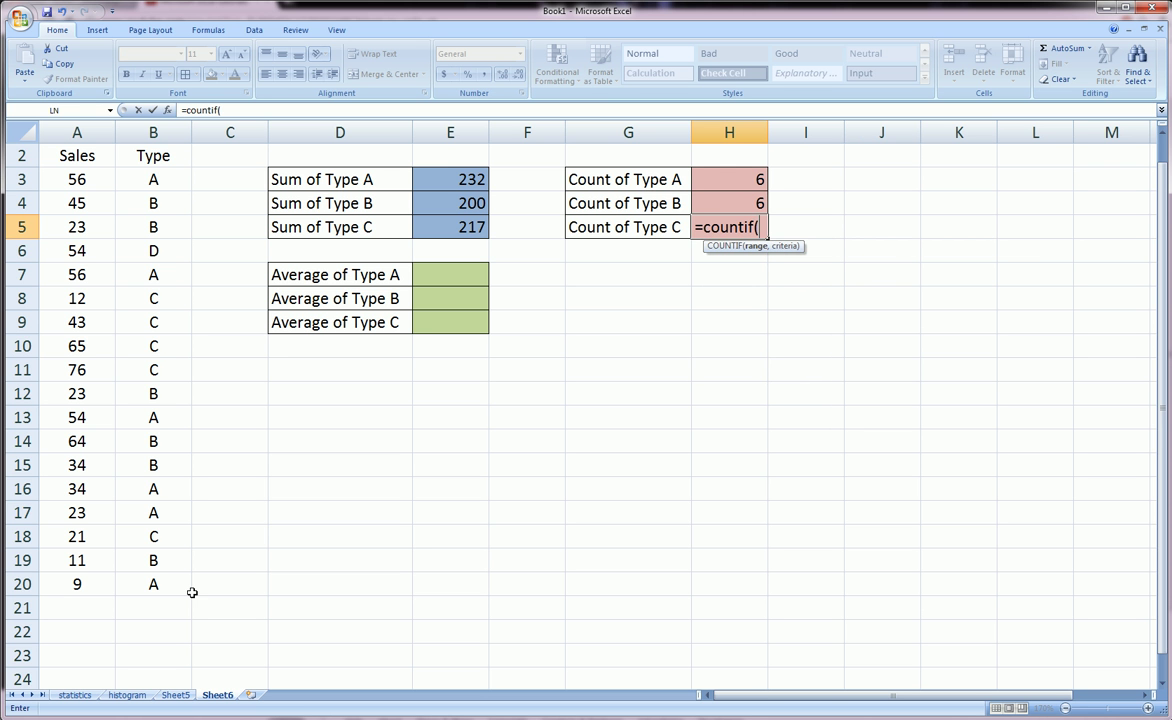
{"action": "left_click_drag", "start_coordinate": [155, 174], "coordinate": [158, 578]}
{"action": "key", "text": "F4"}
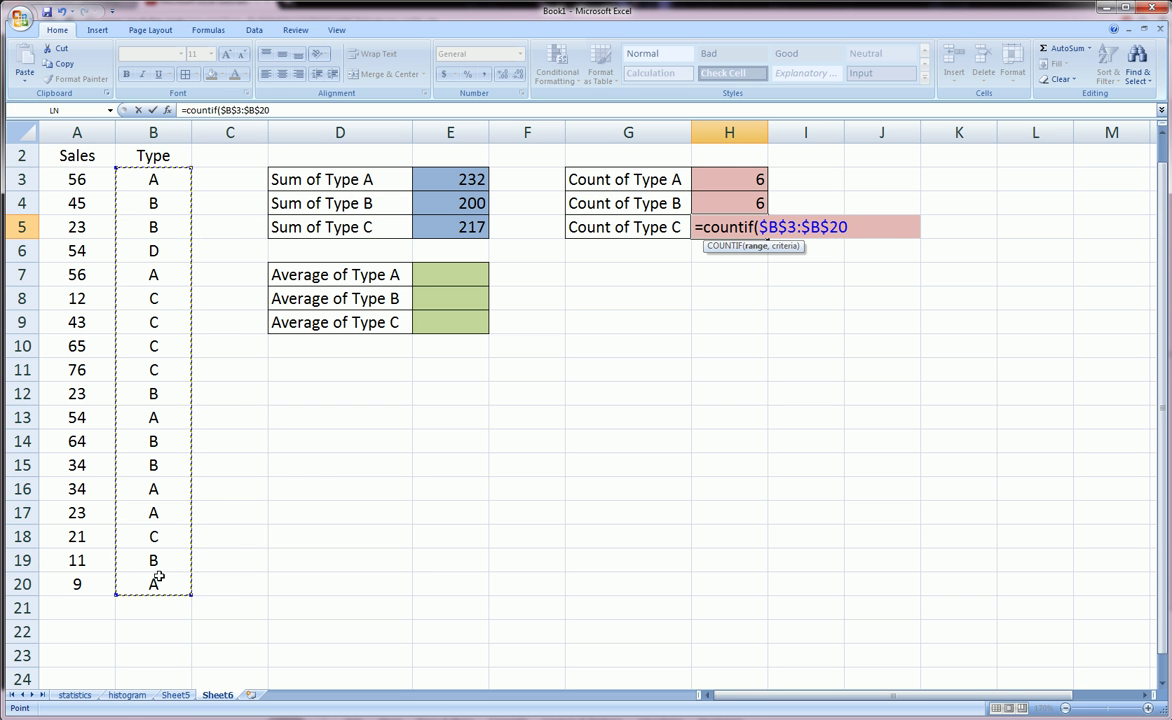
{"action": "type", "text": ",\"C)"}
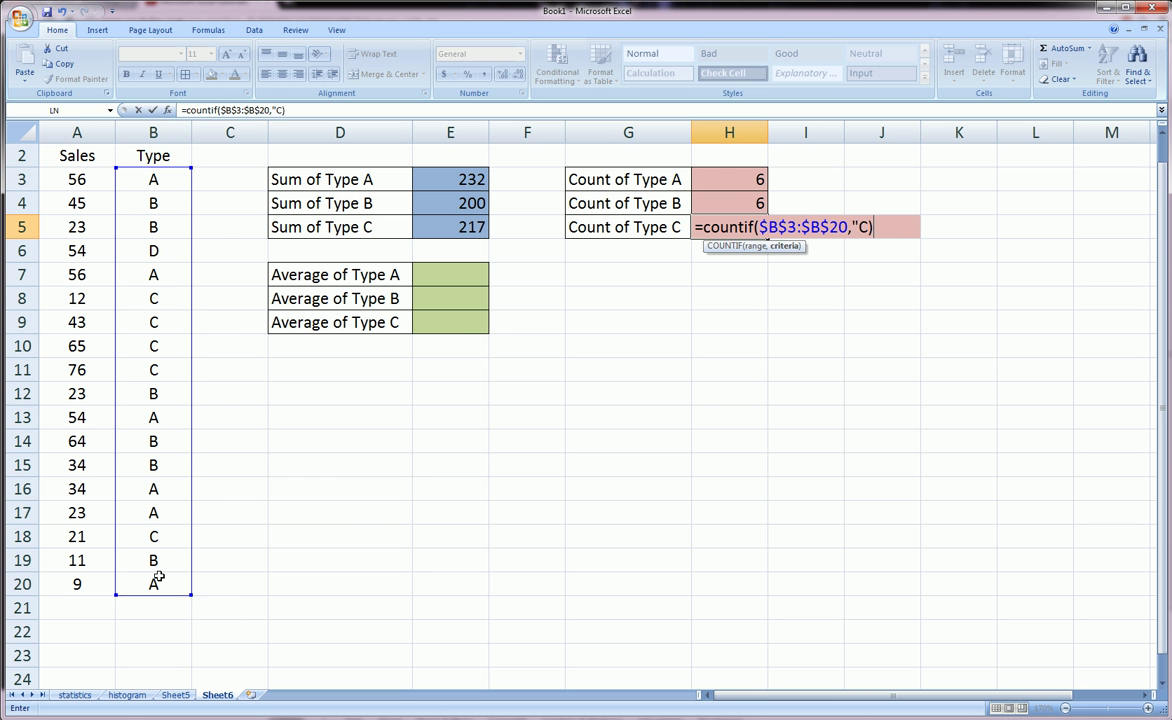
{"action": "key", "text": "Return"}
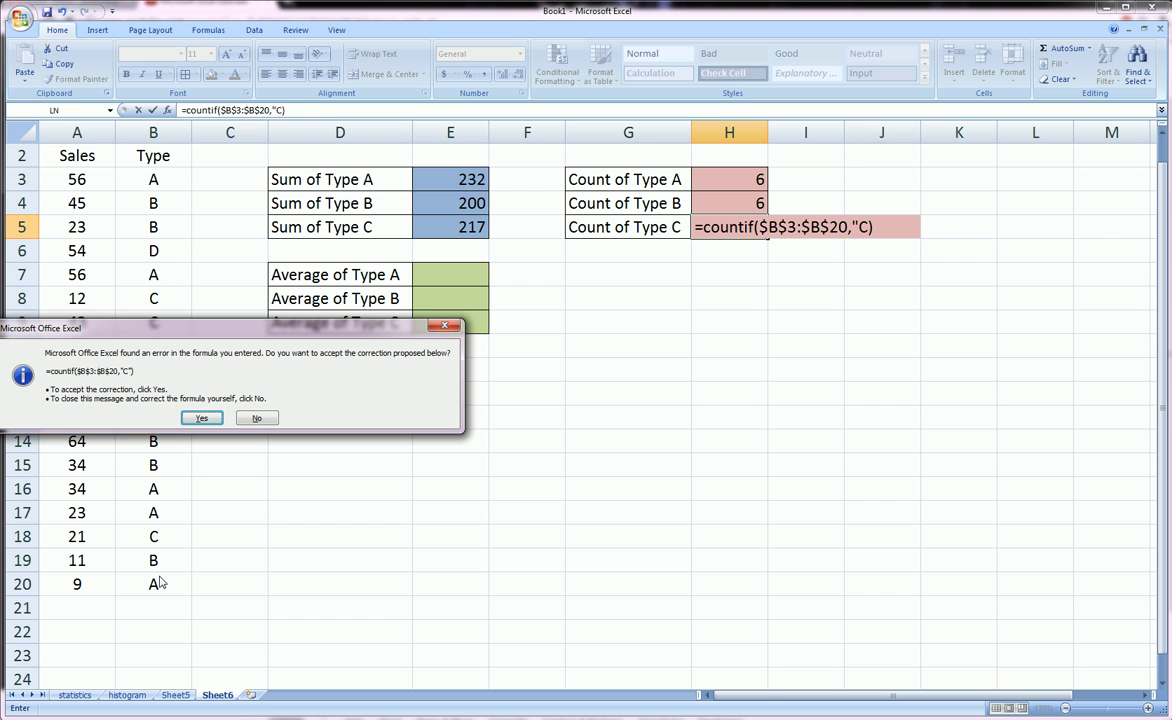
{"action": "key", "text": "Return"}
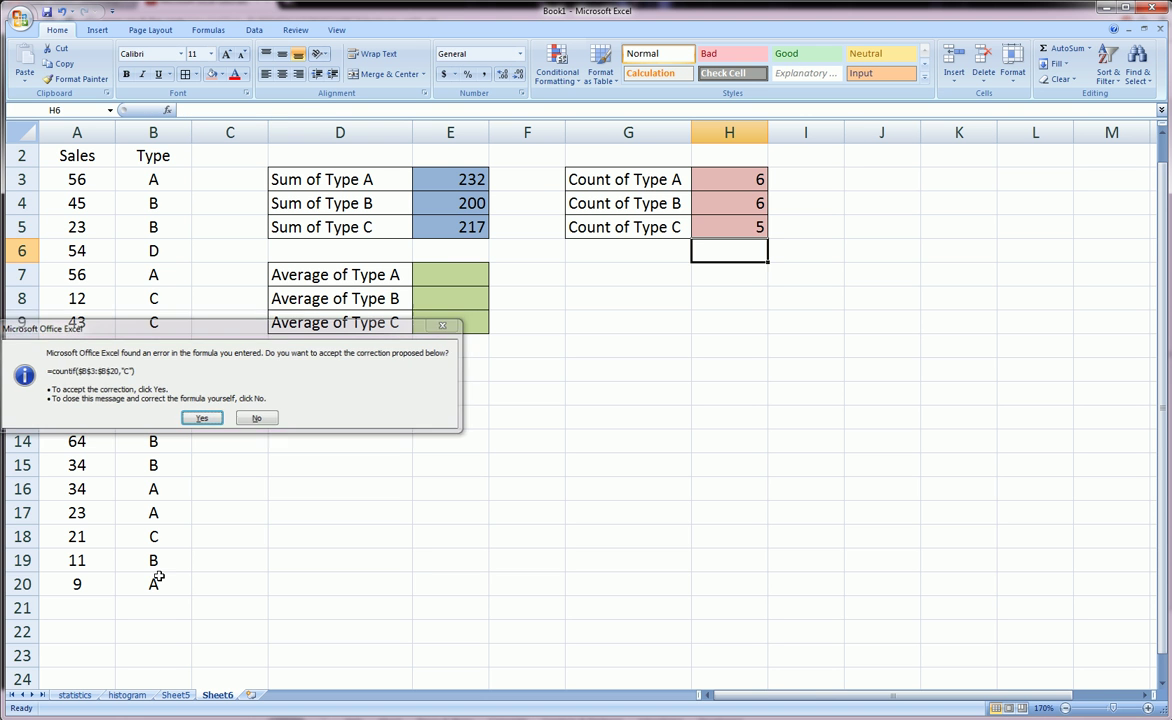
{"action": "key", "text": "Up"}
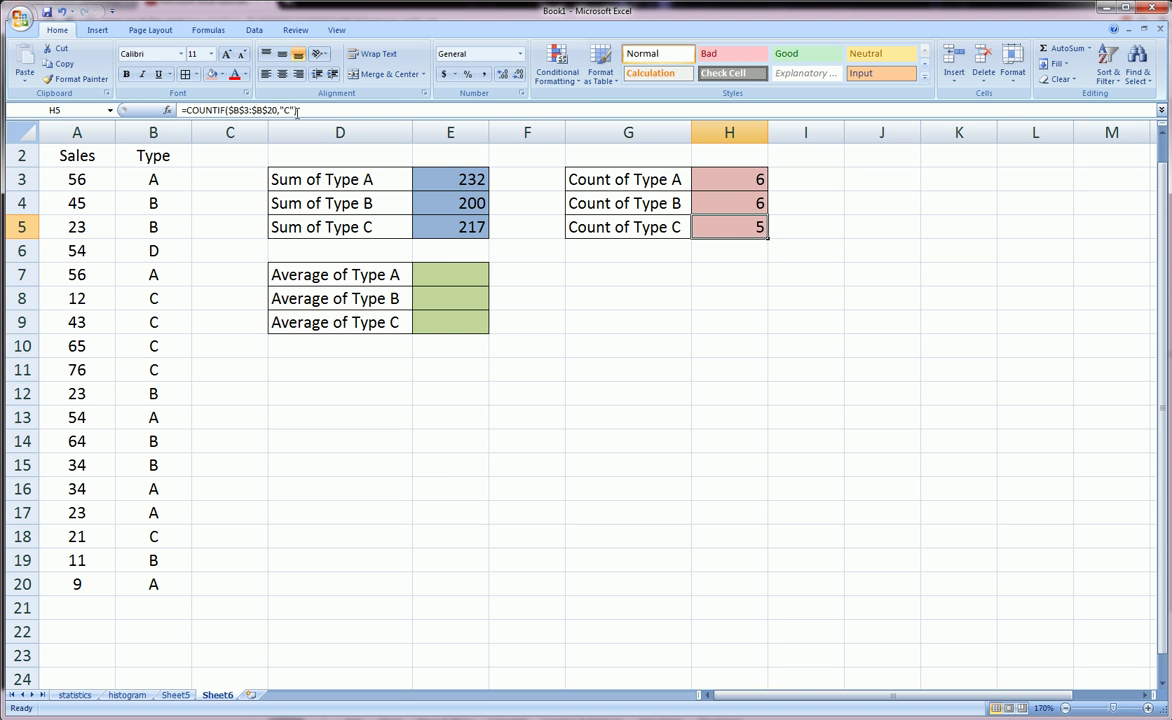
{"action": "left_click", "coordinate": [293, 110]}
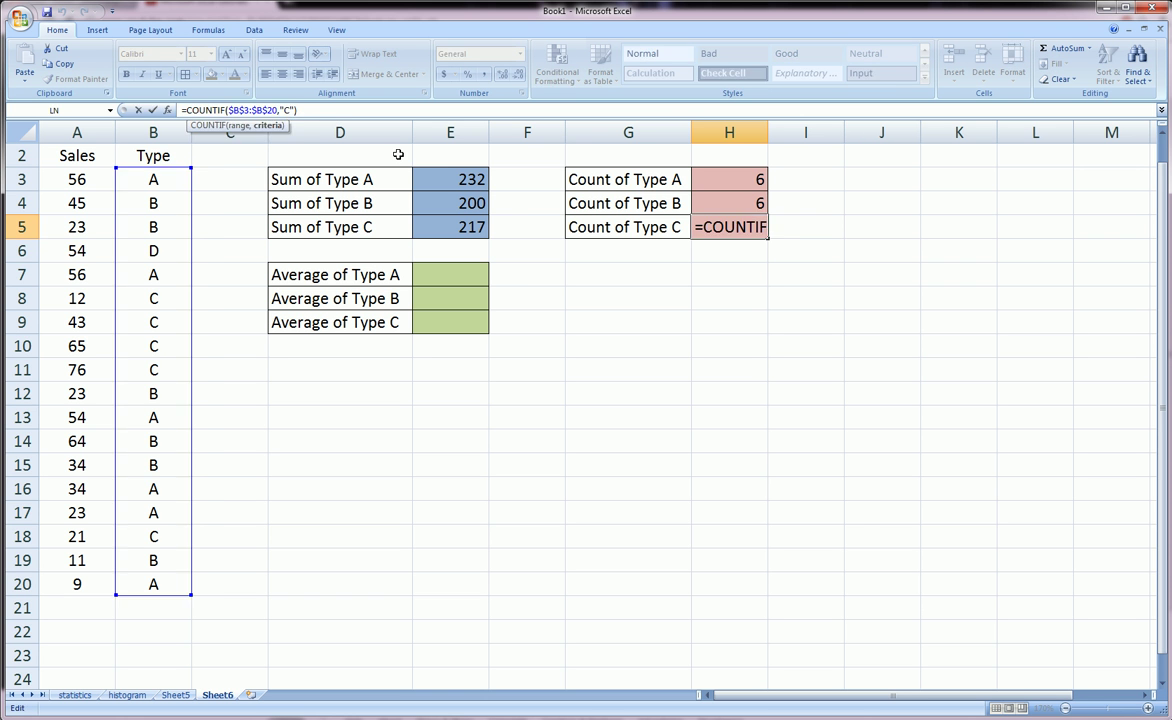
{"action": "key", "text": "Return"}
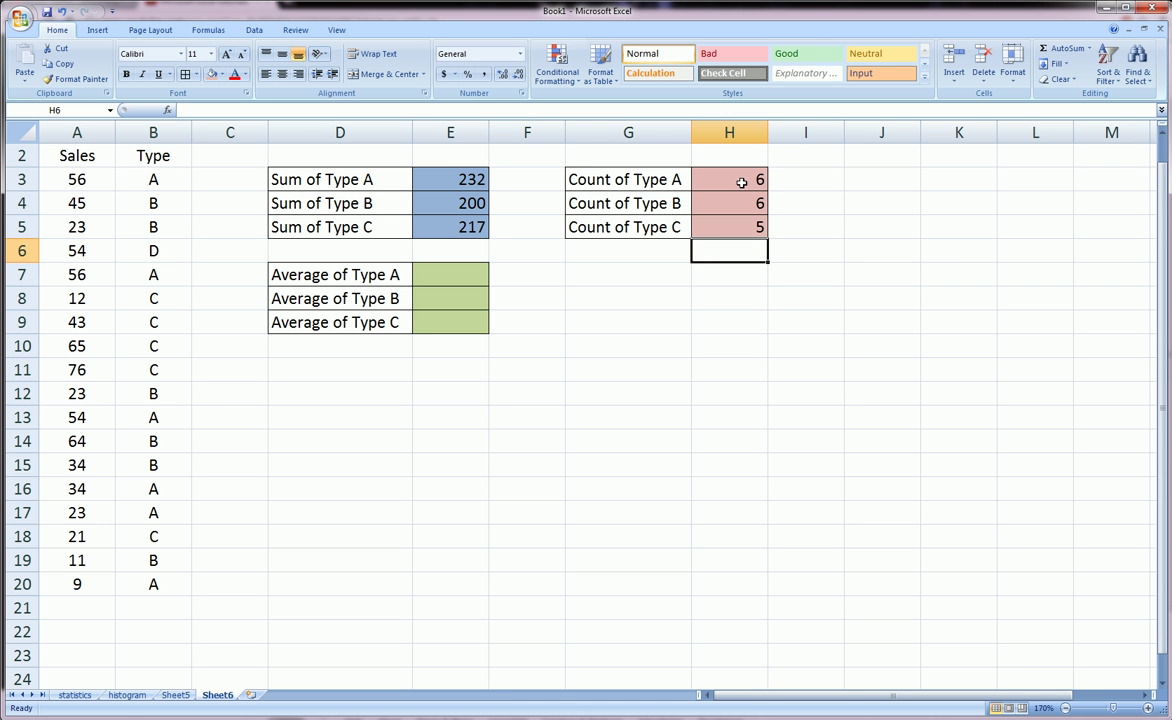
Step: Highlight the Type list and the count labels and results to compare them
{"action": "left_click_drag", "start_coordinate": [137, 178], "coordinate": [153, 583]}
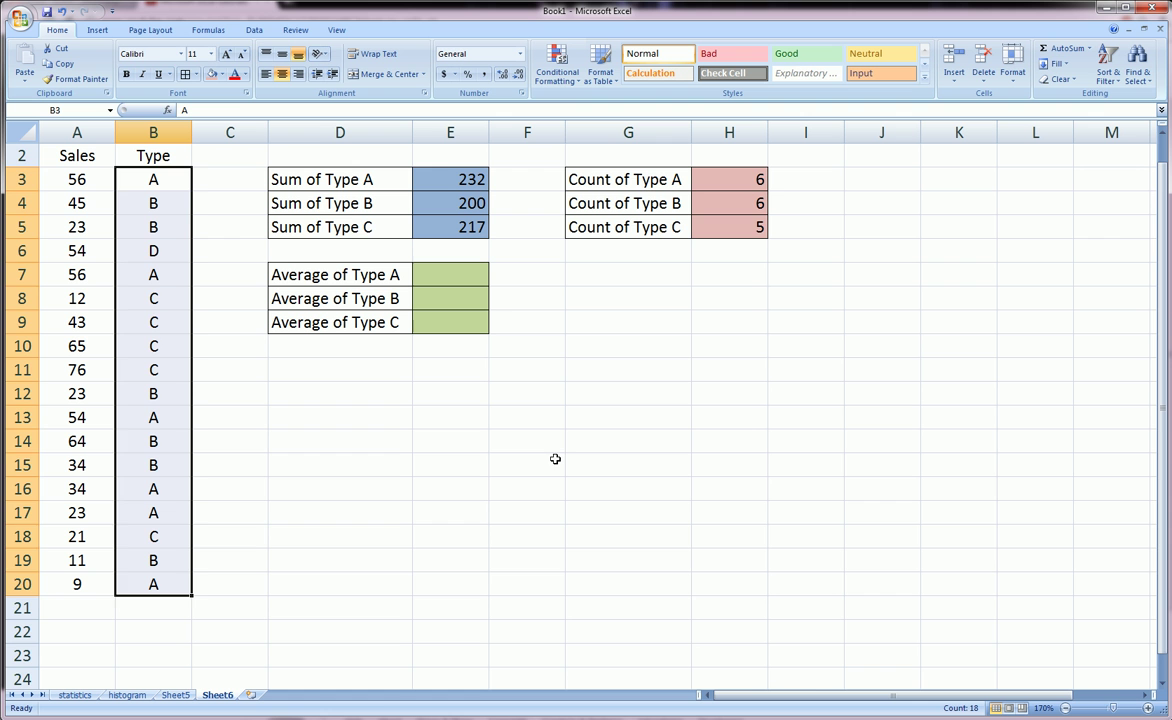
{"action": "left_click", "coordinate": [170, 256]}
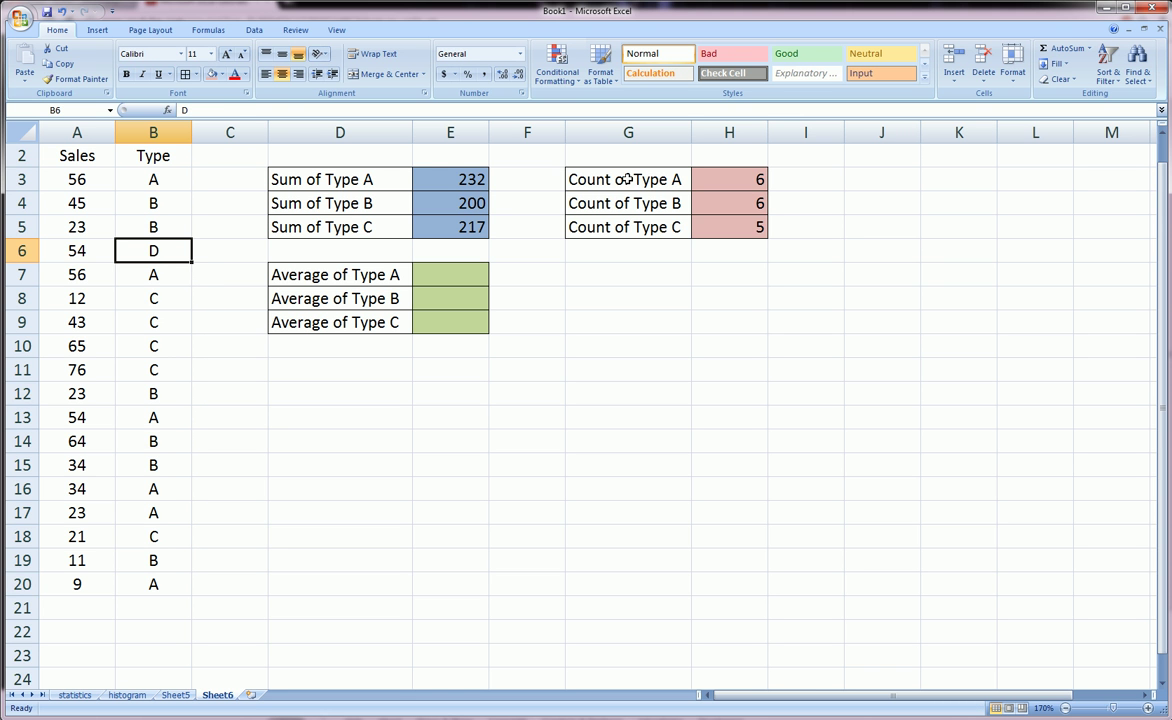
{"action": "left_click_drag", "start_coordinate": [628, 180], "coordinate": [632, 228]}
{"action": "left_click_drag", "start_coordinate": [745, 180], "coordinate": [745, 227]}
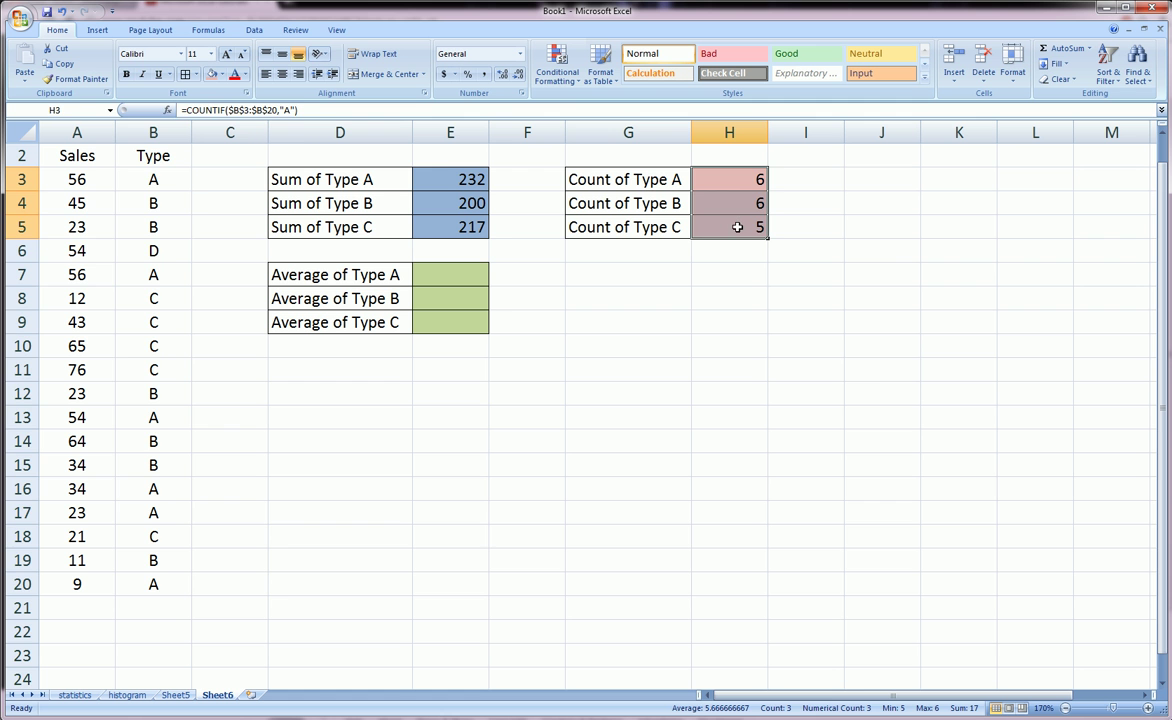
{"action": "left_click_drag", "start_coordinate": [153, 180], "coordinate": [154, 573]}
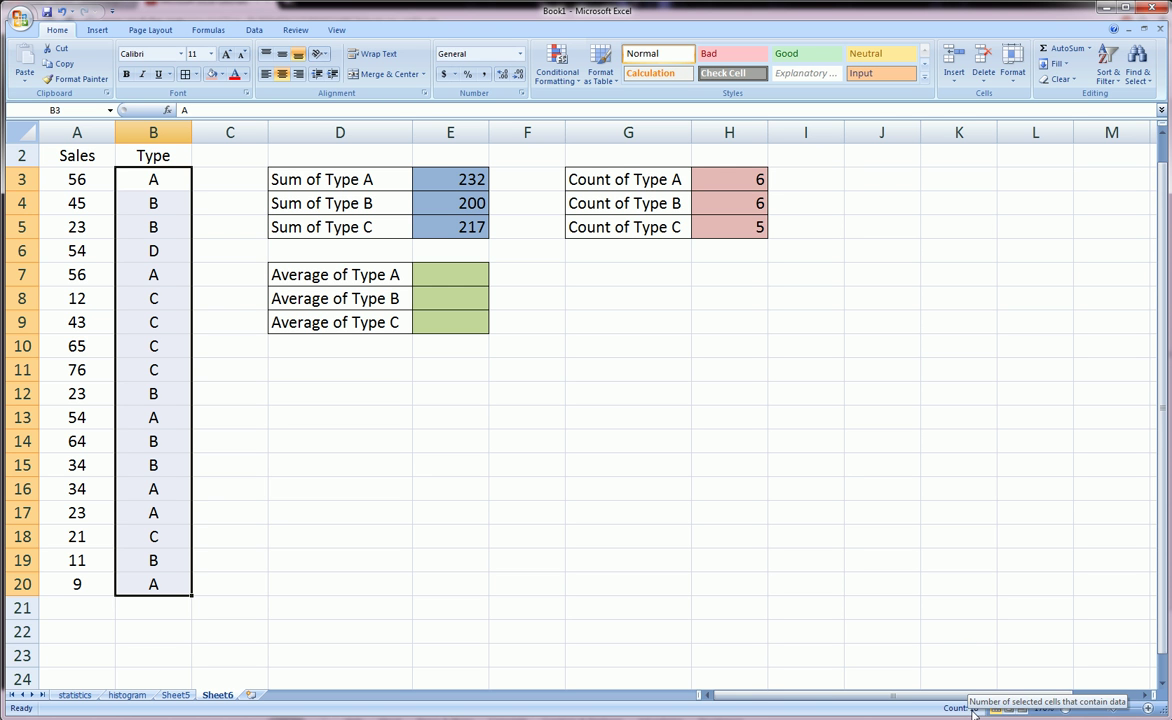
Step: Change B6's Type from D to A, updating Sum of Type A to 286 and Count to 7
{"action": "left_click", "coordinate": [160, 254]}
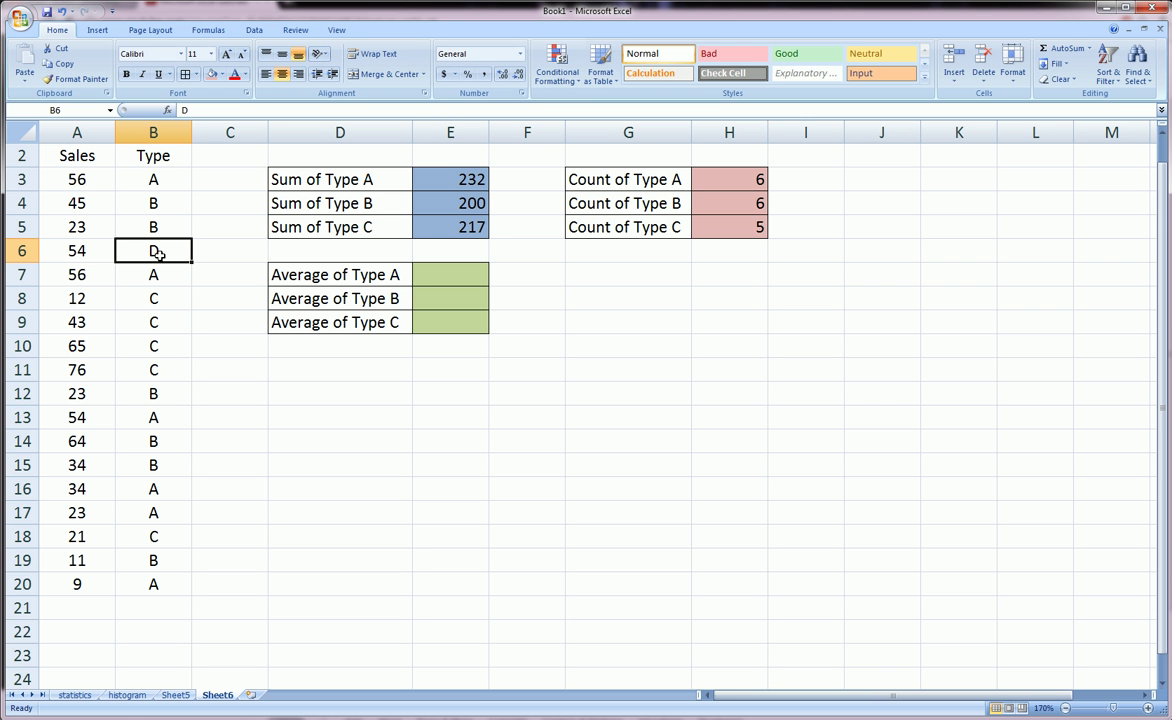
{"action": "type", "text": "A"}
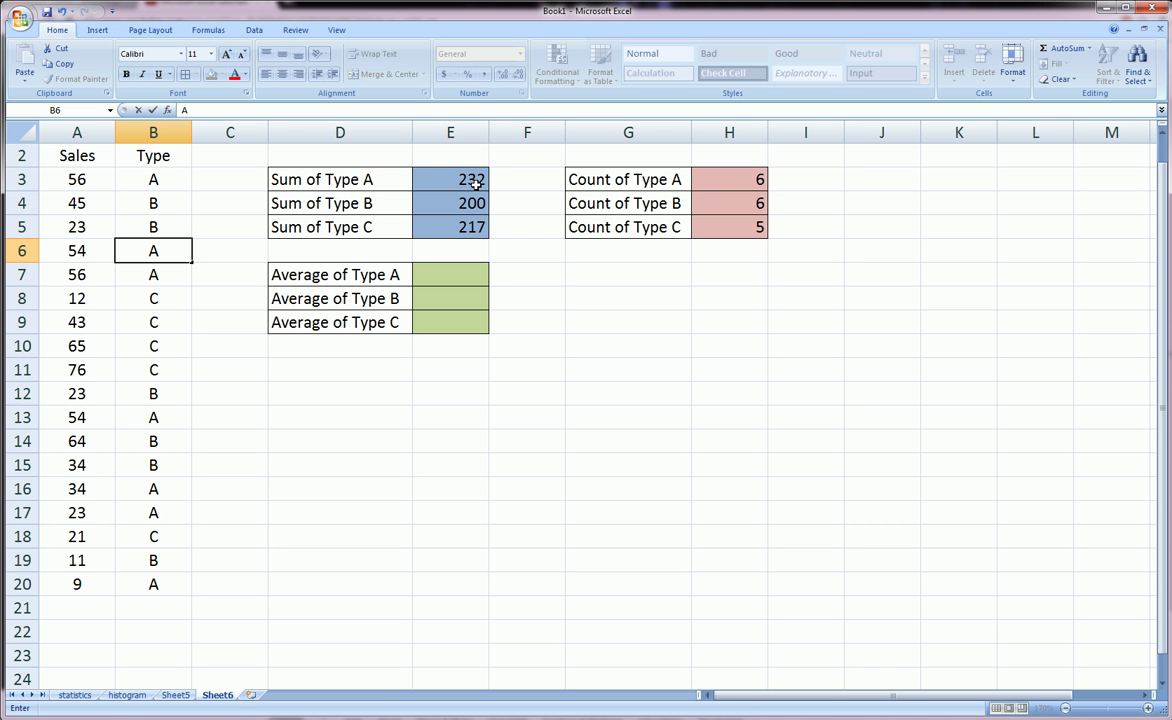
{"action": "key", "text": "Return"}
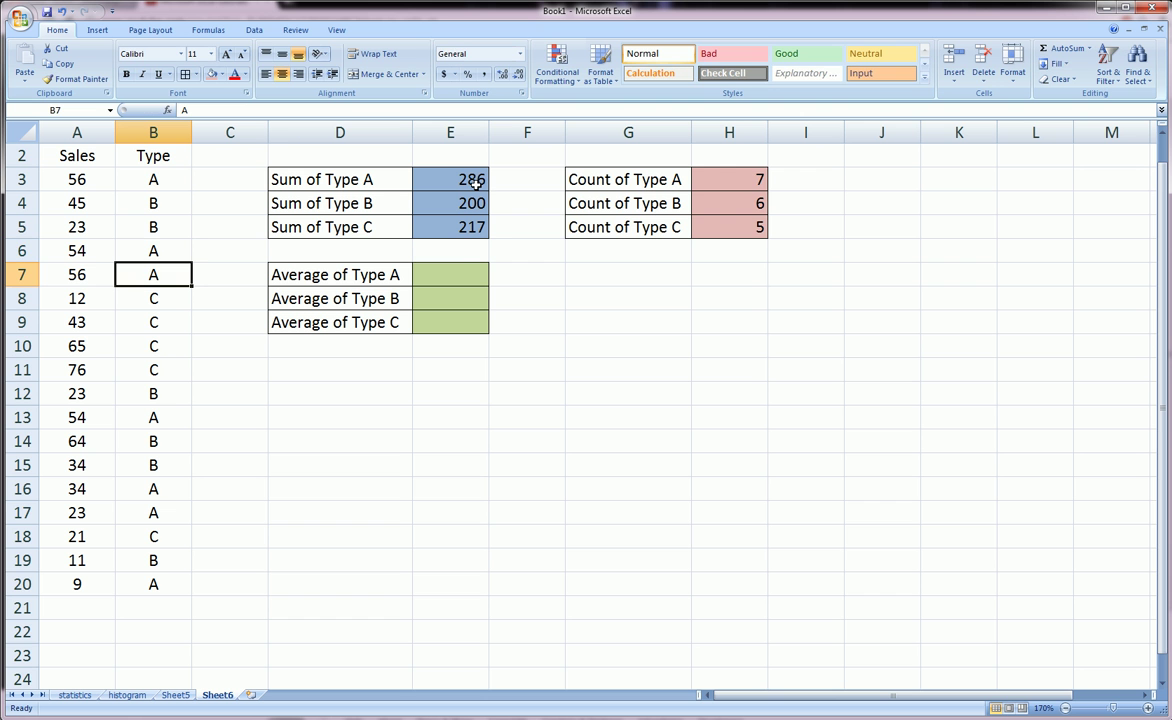
{"action": "left_click", "coordinate": [455, 270]}
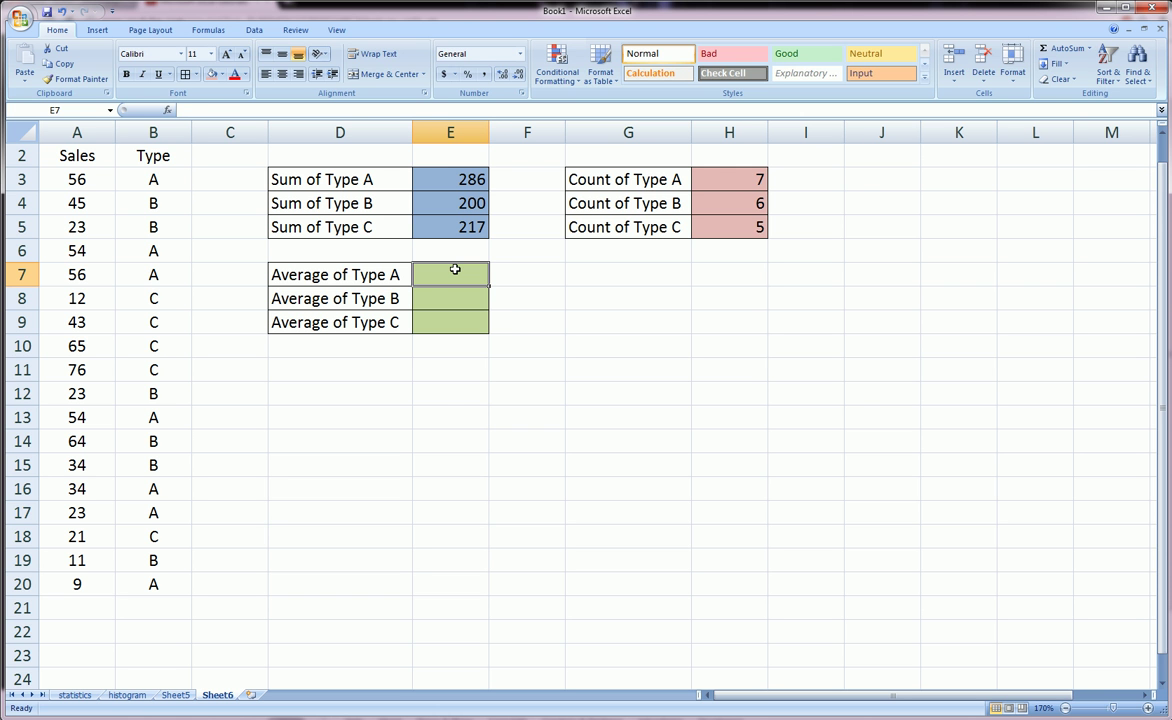
Step: Enter =AVERAGEIF($B$3:$B$20,"A",$A$3:$A$20) in E7, giving 40.8571
{"action": "type", "text": "=aver"}
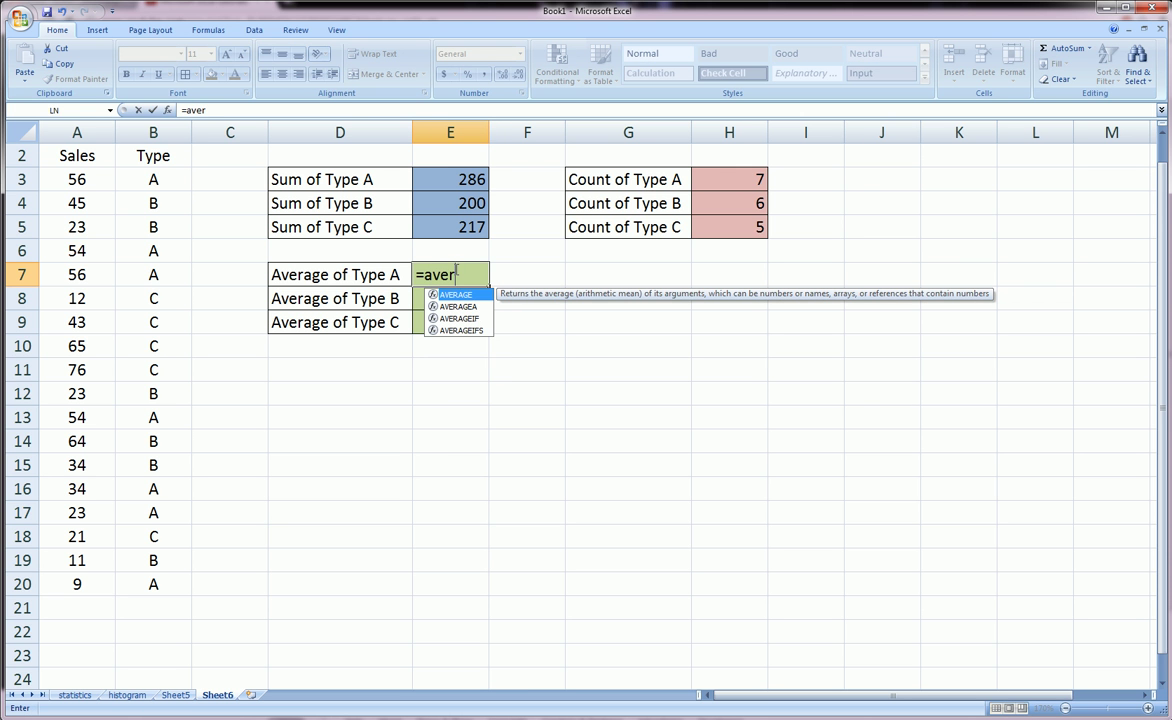
{"action": "type", "text": "ageif("}
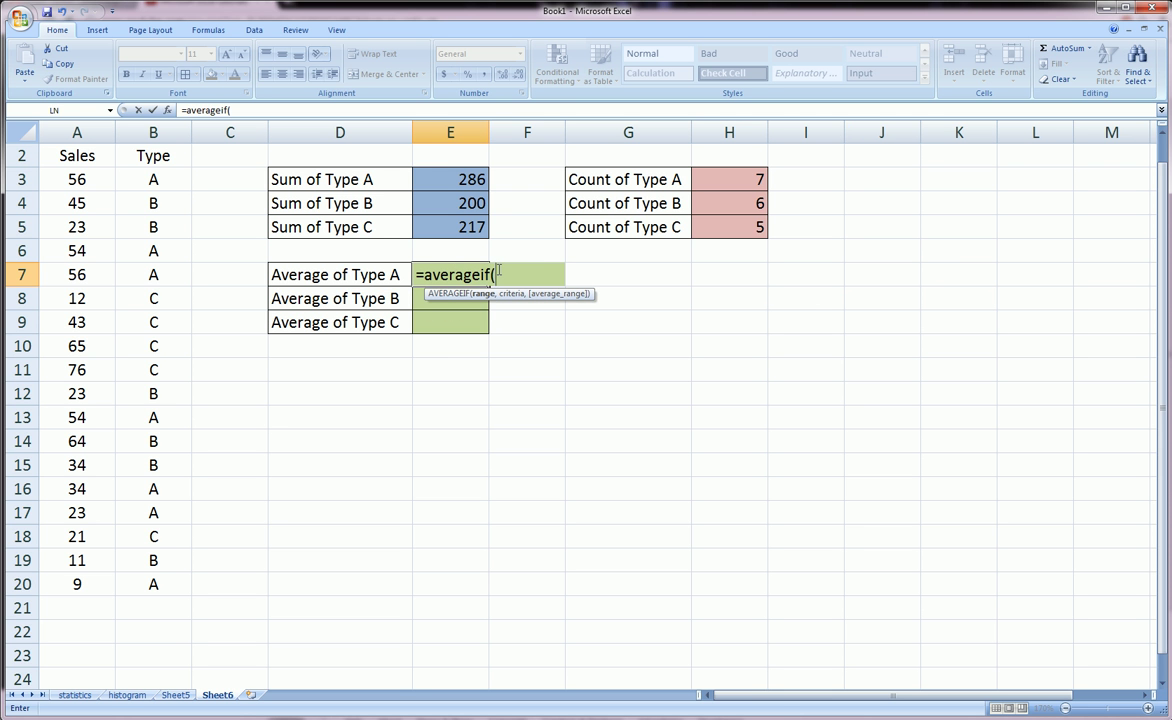
{"action": "left_click_drag", "start_coordinate": [158, 177], "coordinate": [157, 586]}
{"action": "key", "text": "F4"}
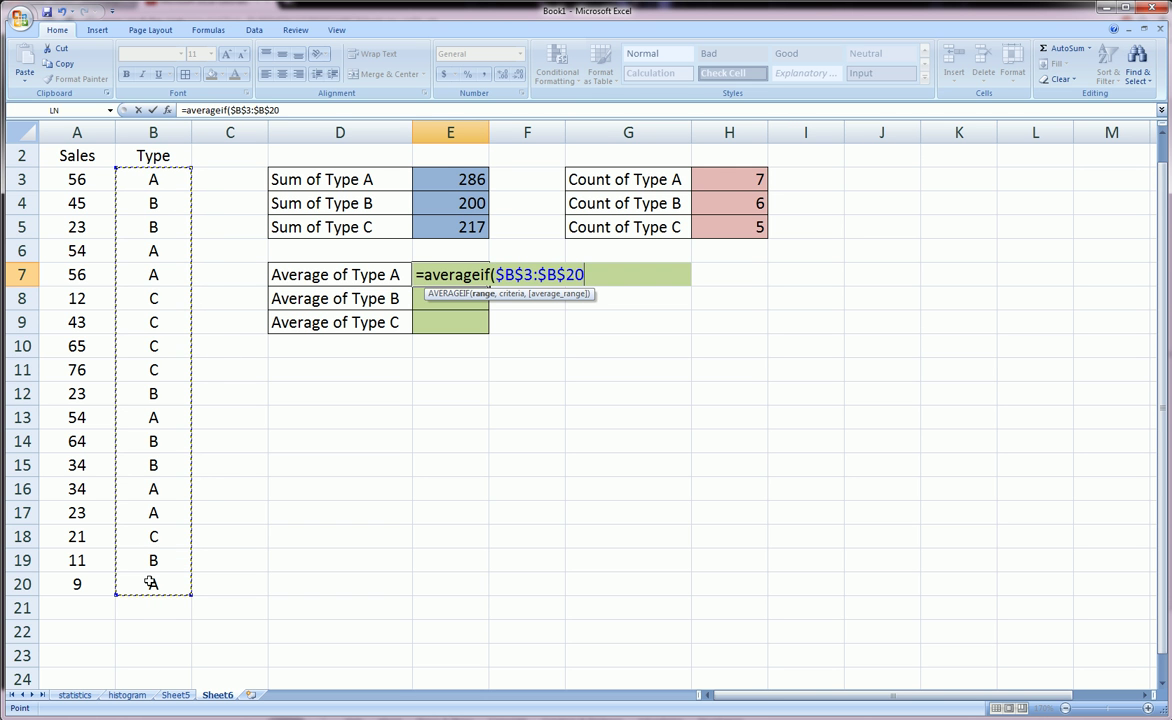
{"action": "type", "text": ","}
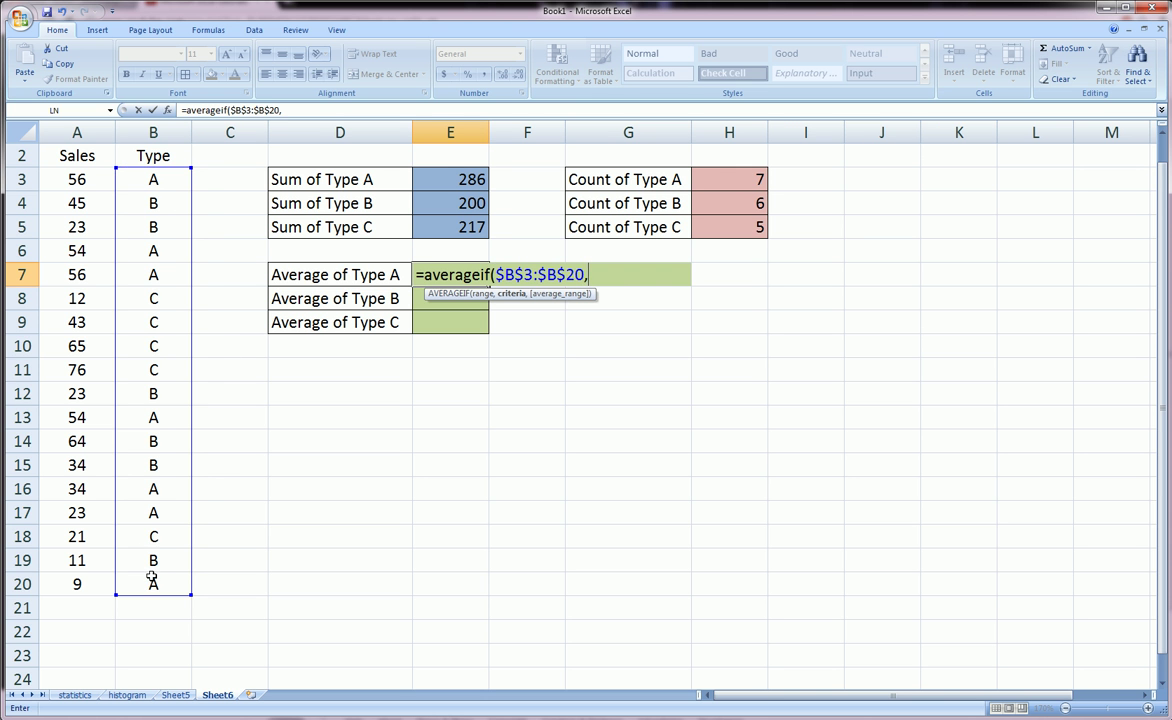
{"action": "type", "text": "\"A\","}
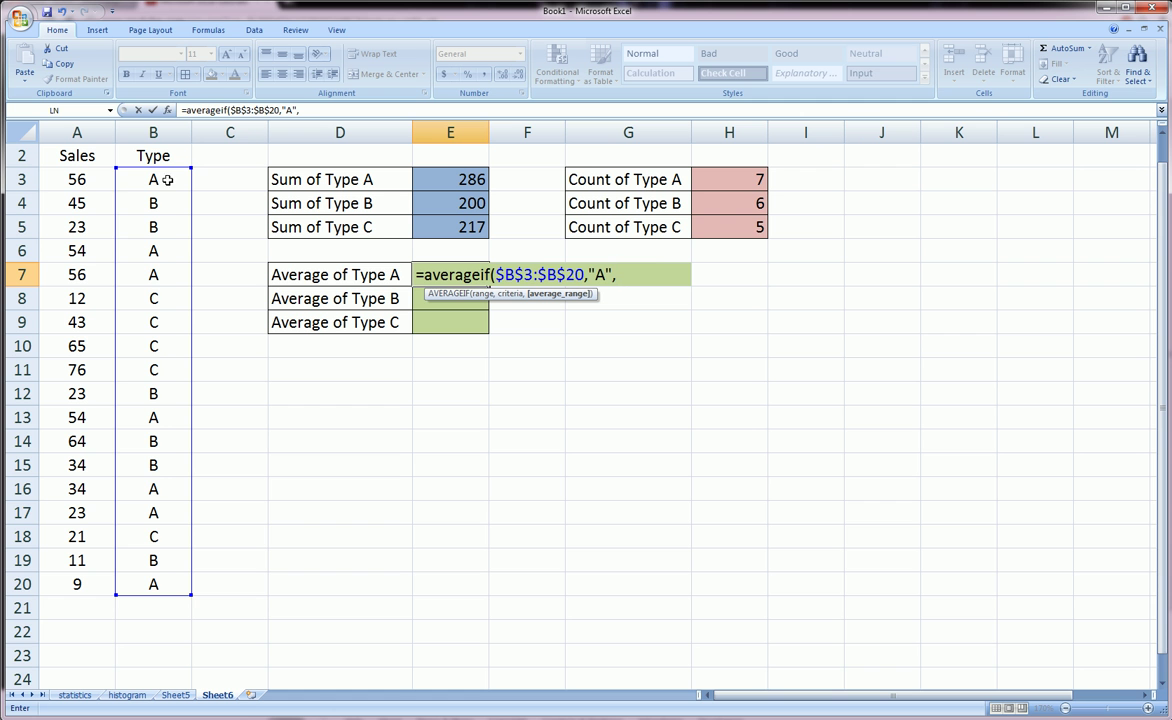
{"action": "left_click_drag", "start_coordinate": [88, 181], "coordinate": [71, 583]}
{"action": "key", "text": "F4"}
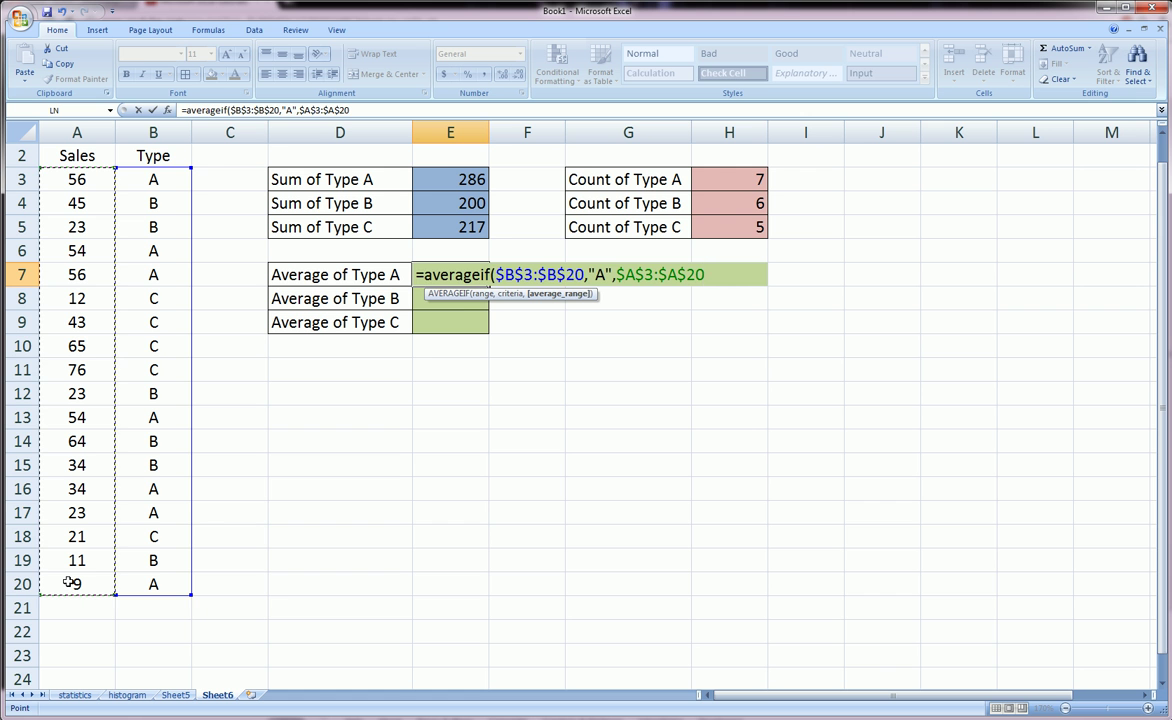
{"action": "type", "text": ")"}
{"action": "key", "text": "Return"}
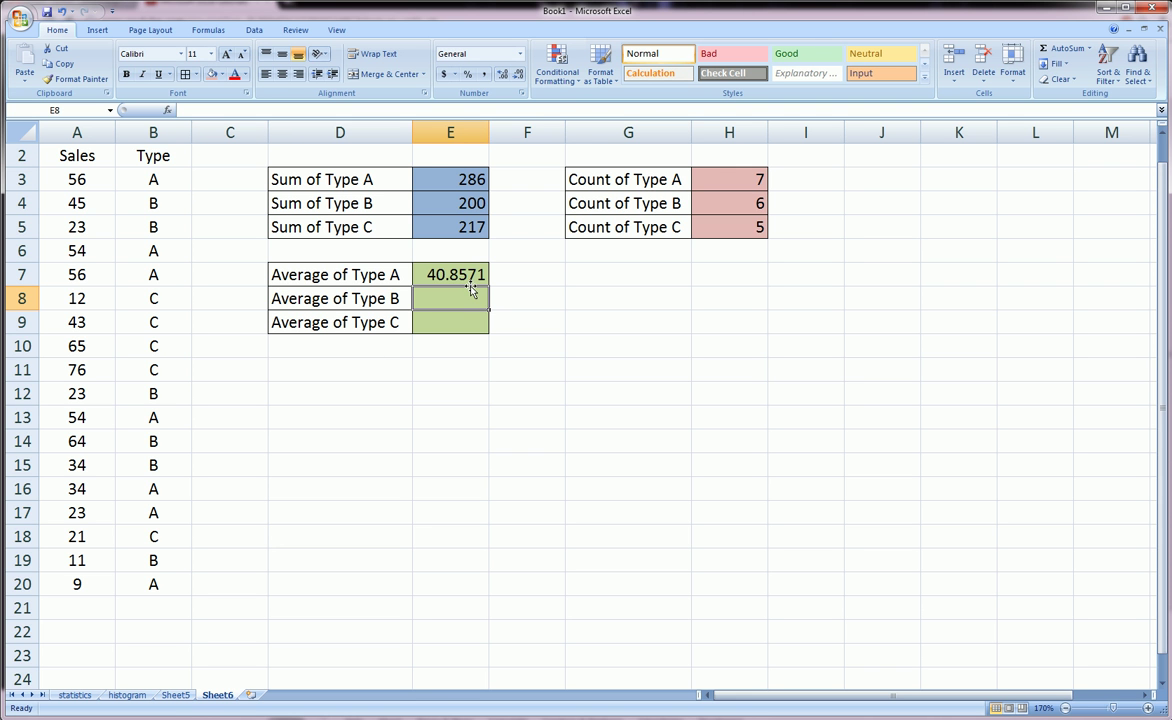
Step: Enter =AVERAGEIF($B$3:$B$20,"B",$A$3:$A$20) in E8, giving 33.3333
{"action": "type", "text": "="}
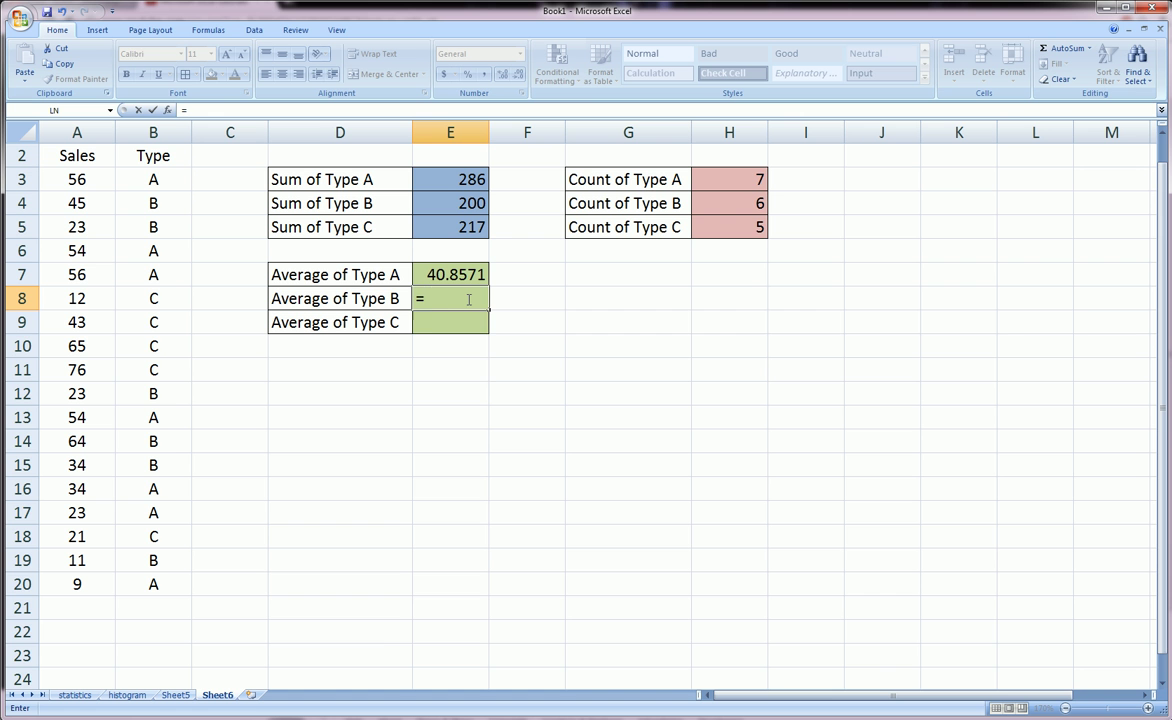
{"action": "type", "text": "average"}
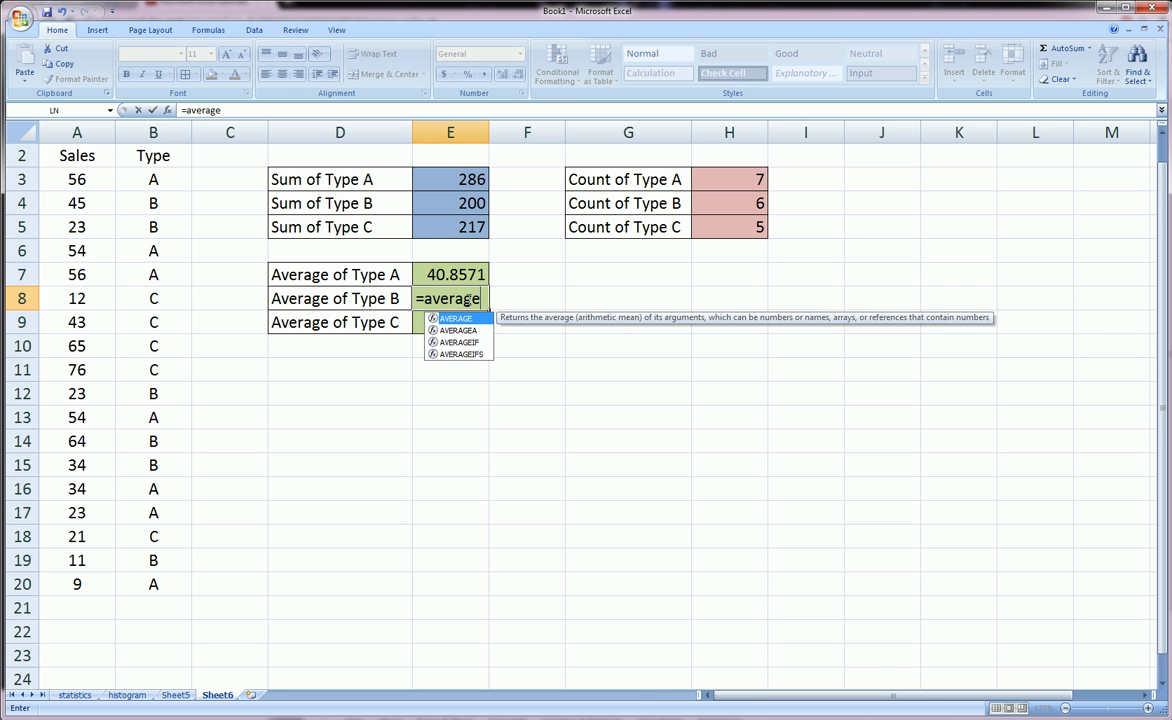
{"action": "type", "text": "if("}
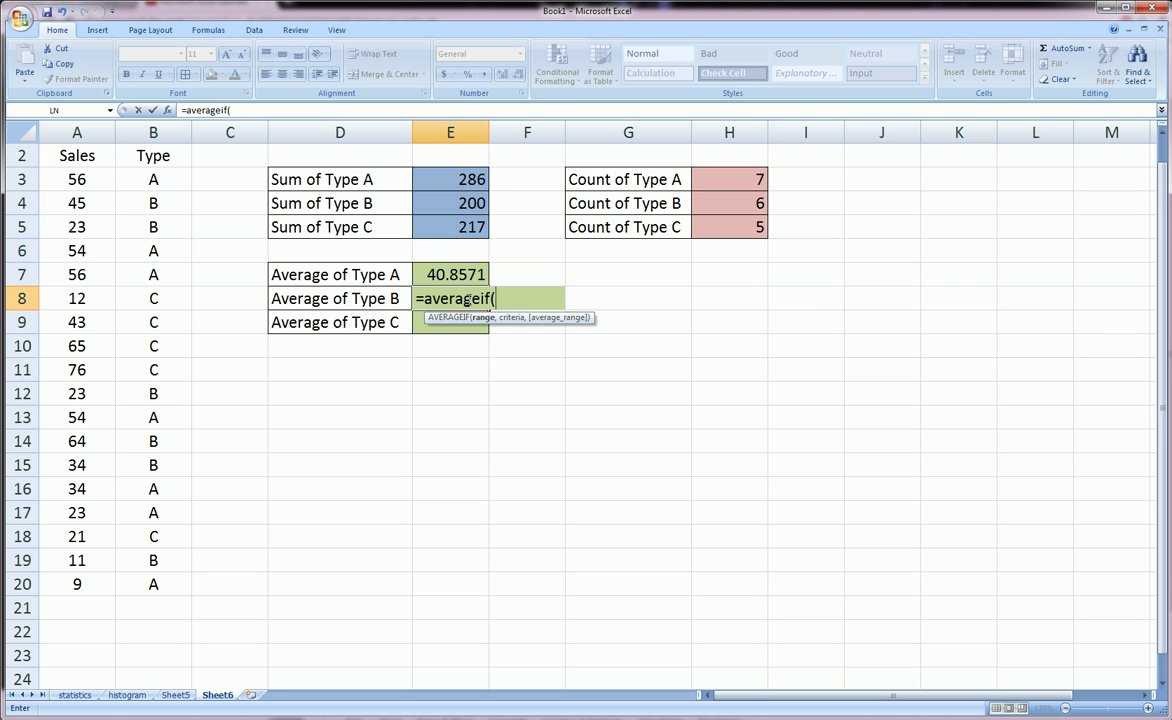
{"action": "left_click_drag", "start_coordinate": [165, 178], "coordinate": [155, 582]}
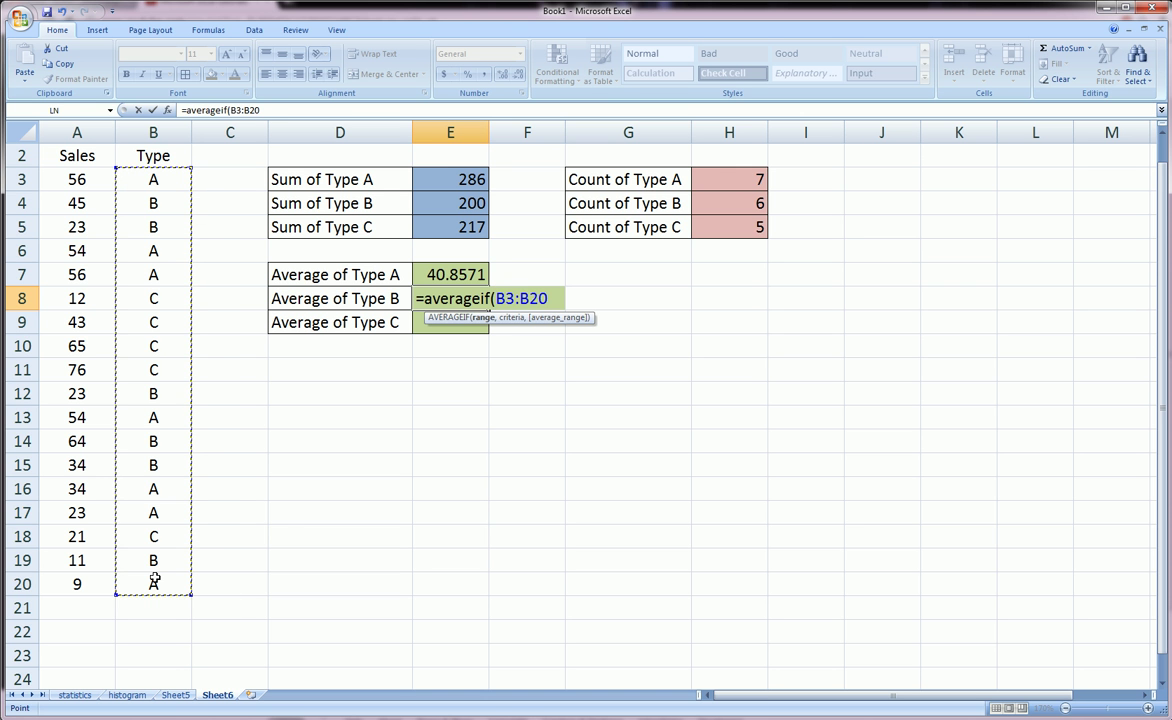
{"action": "key", "text": "F4"}
{"action": "type", "text": ","}
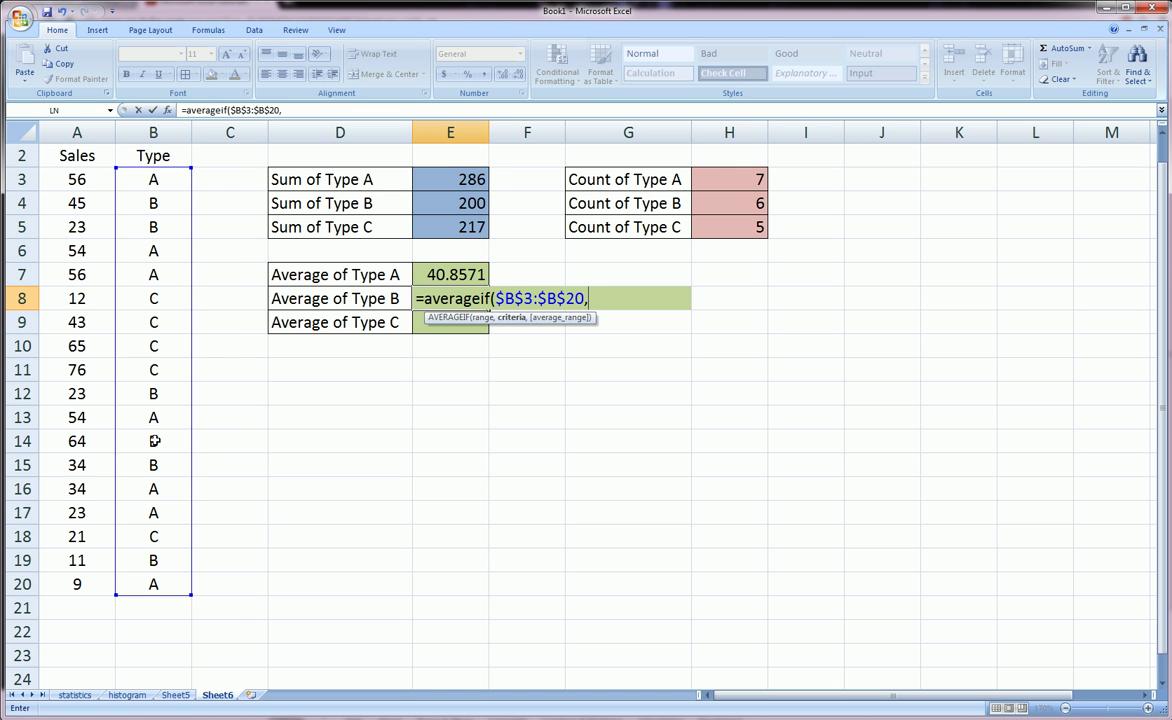
{"action": "type", "text": "\"B\","}
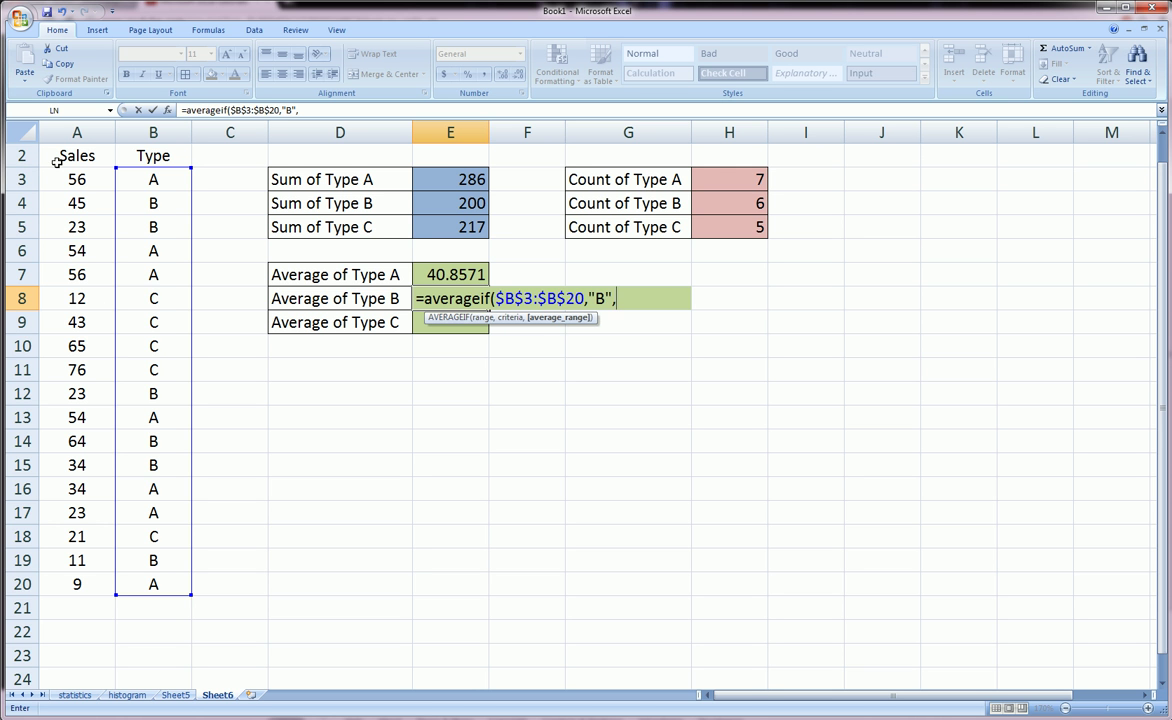
{"action": "left_click_drag", "start_coordinate": [58, 178], "coordinate": [52, 587]}
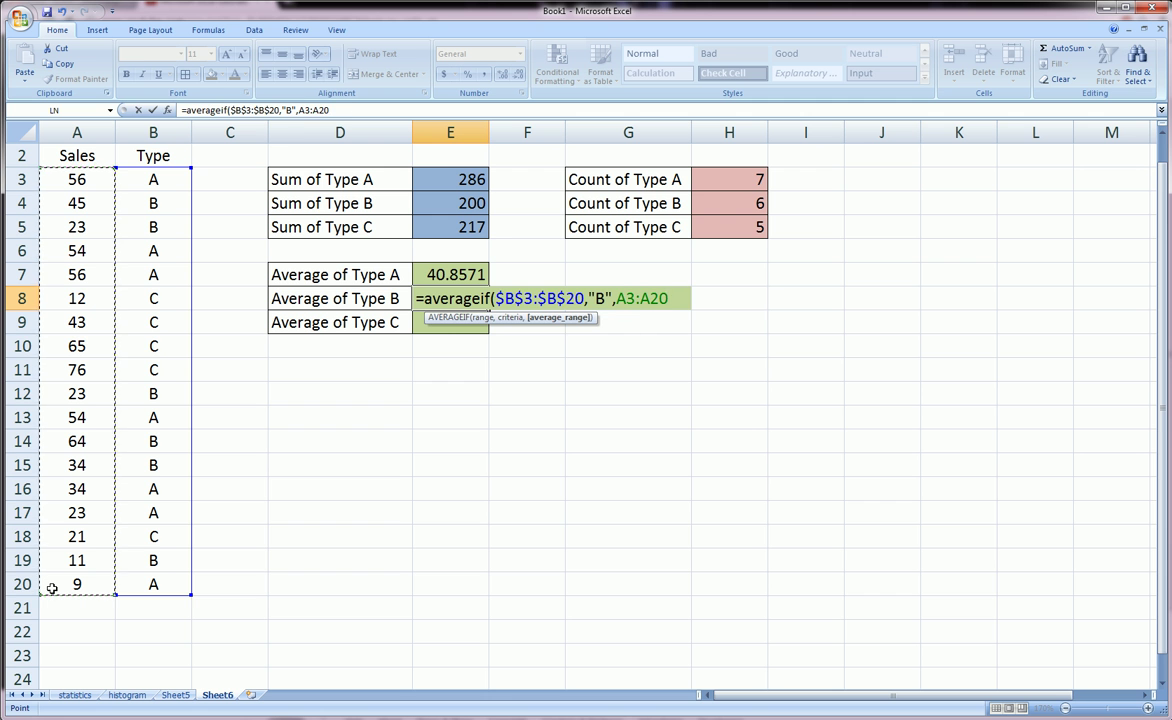
{"action": "key", "text": "F4"}
{"action": "type", "text": ")"}
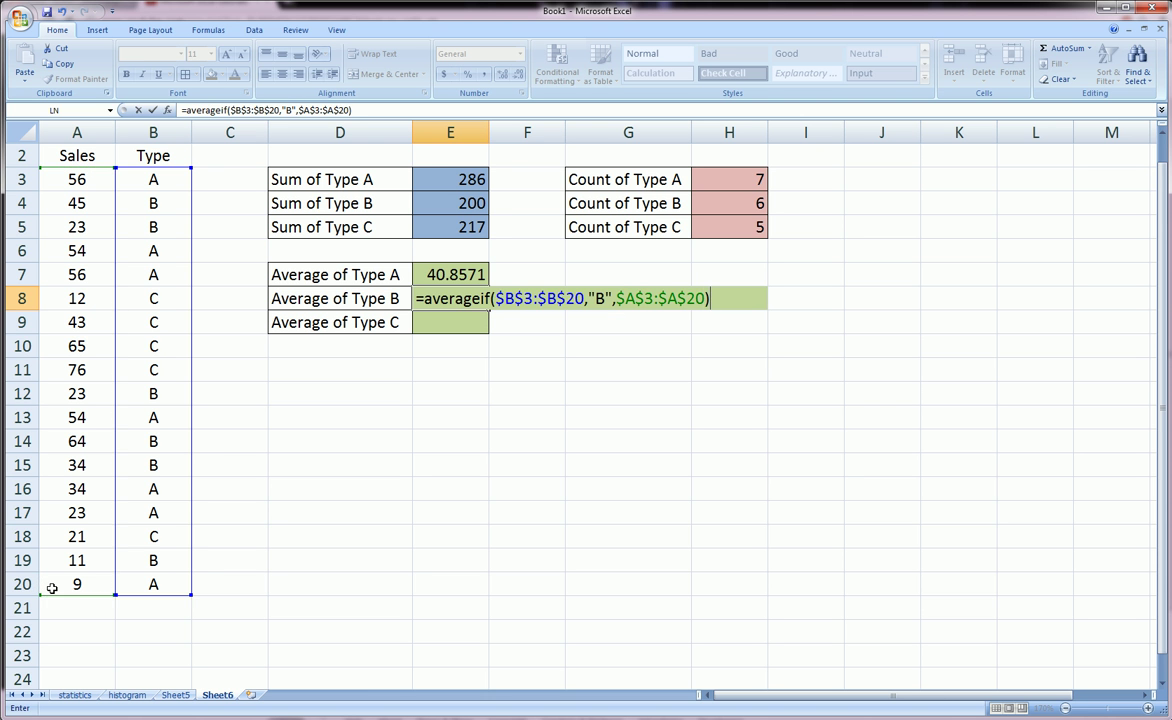
{"action": "key", "text": "Return"}
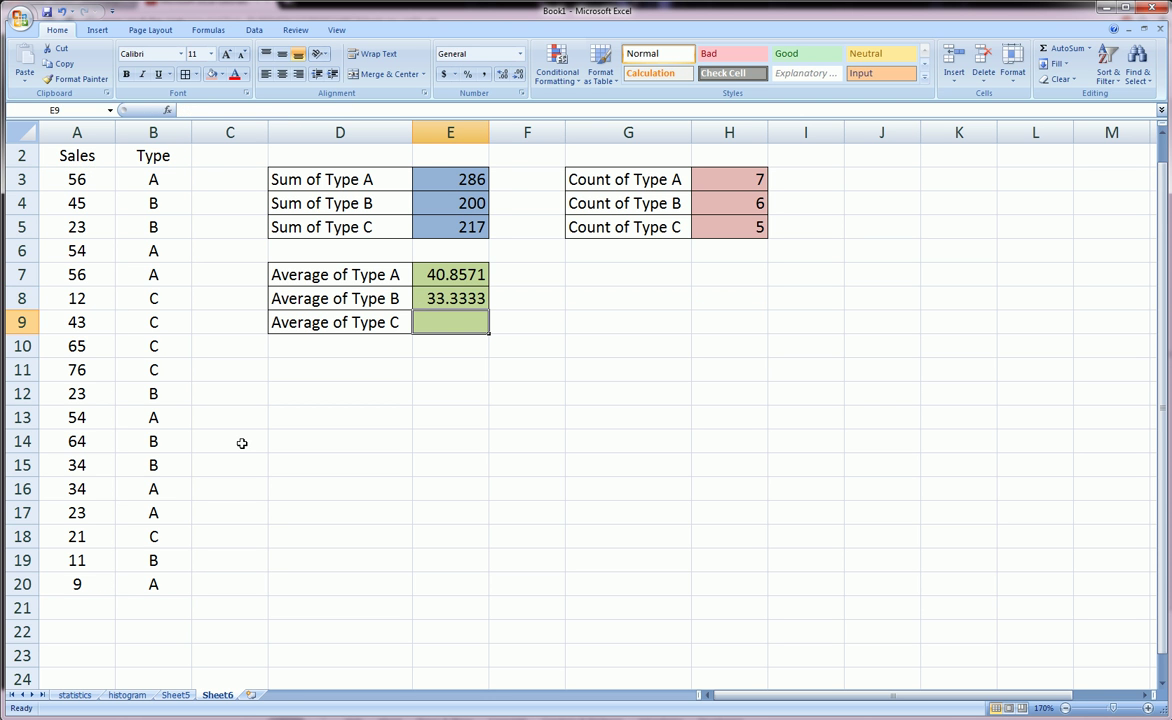
Step: Enter =AVERAGEIF($B$3:$B$20,"C",$A$3:$A$20) in E9, giving 43.4
{"action": "type", "text": "=aver"}
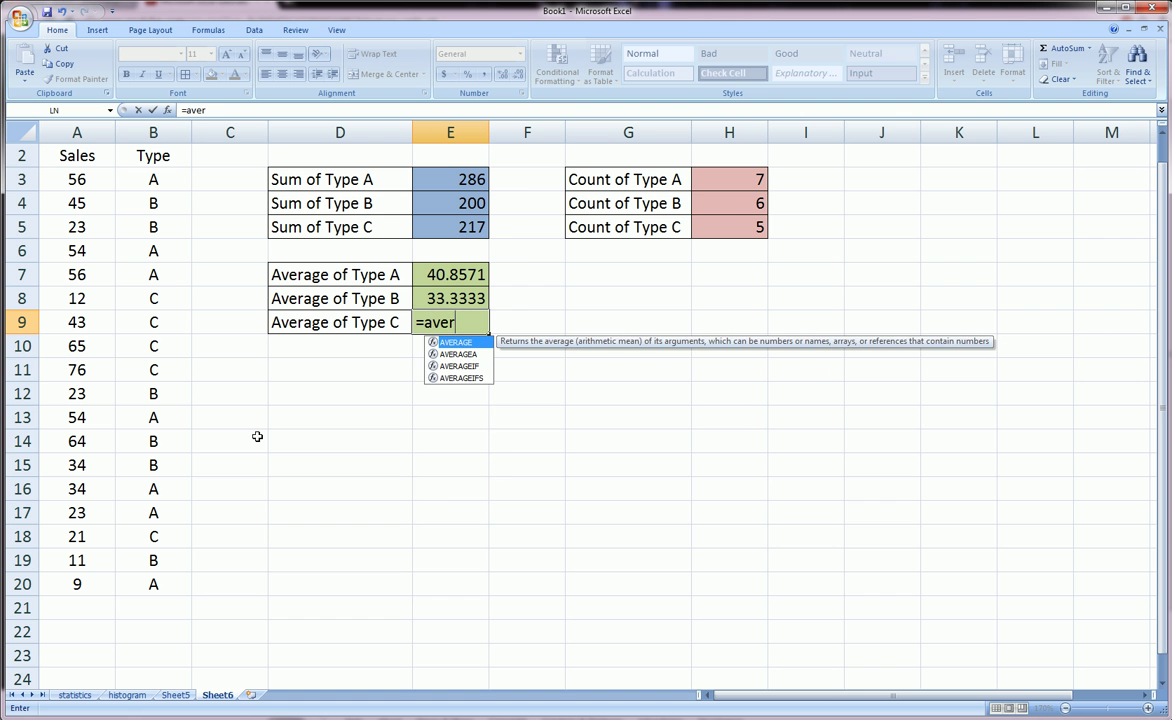
{"action": "type", "text": "ageif("}
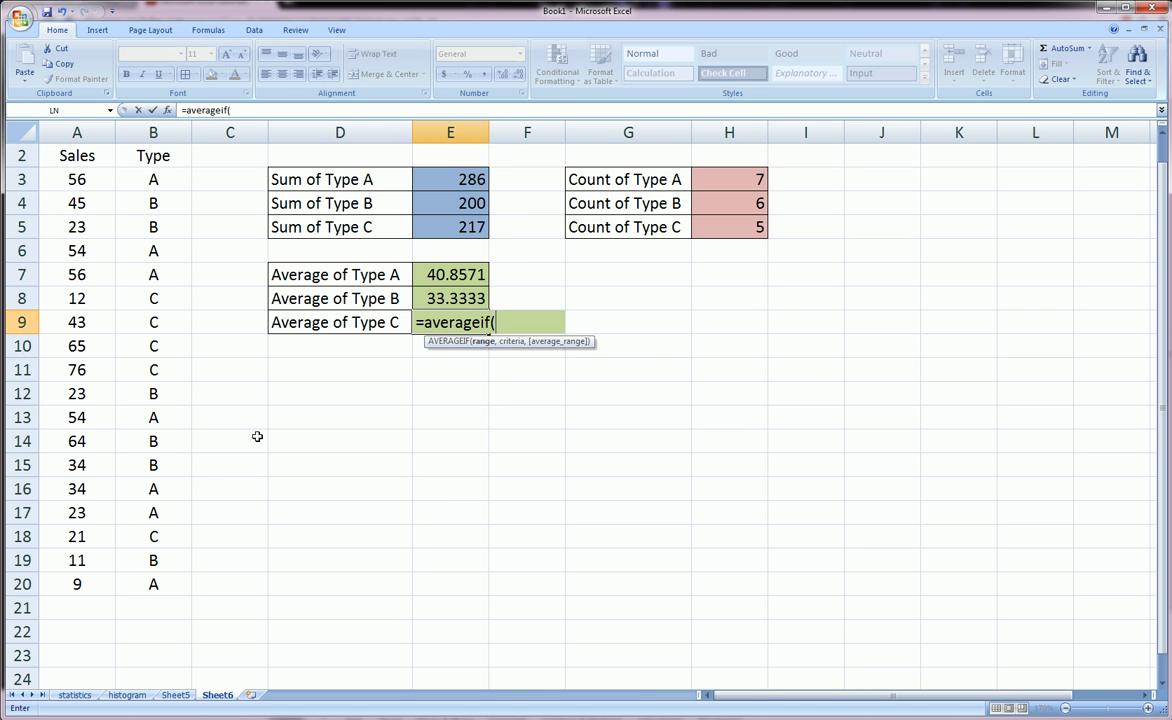
{"action": "left_click_drag", "start_coordinate": [165, 178], "coordinate": [131, 583]}
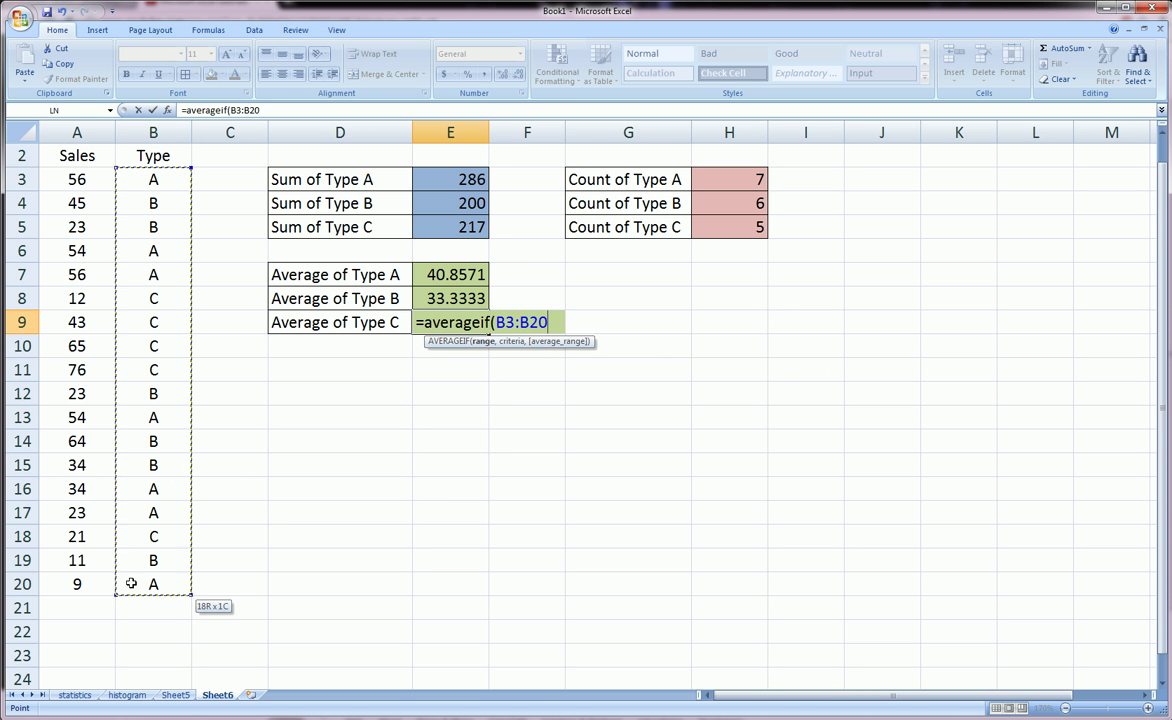
{"action": "key", "text": "F4"}
{"action": "type", "text": ","}
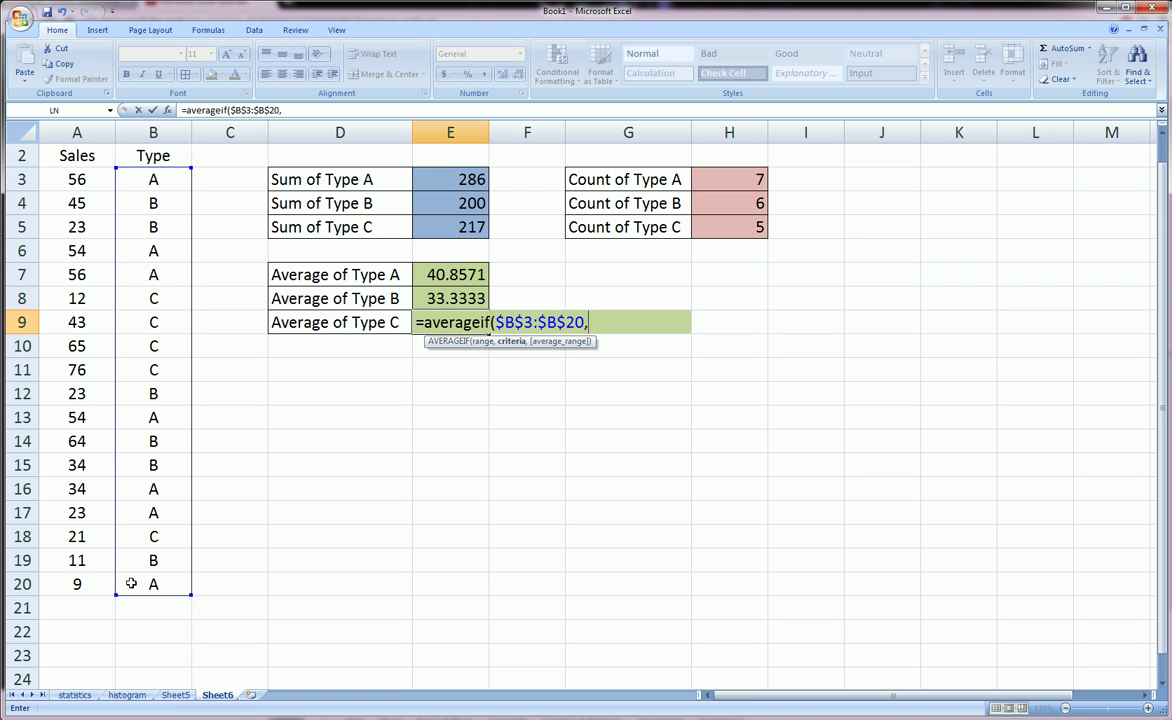
{"action": "type", "text": "\"C\","}
{"action": "left_click_drag", "start_coordinate": [77, 183], "coordinate": [82, 585]}
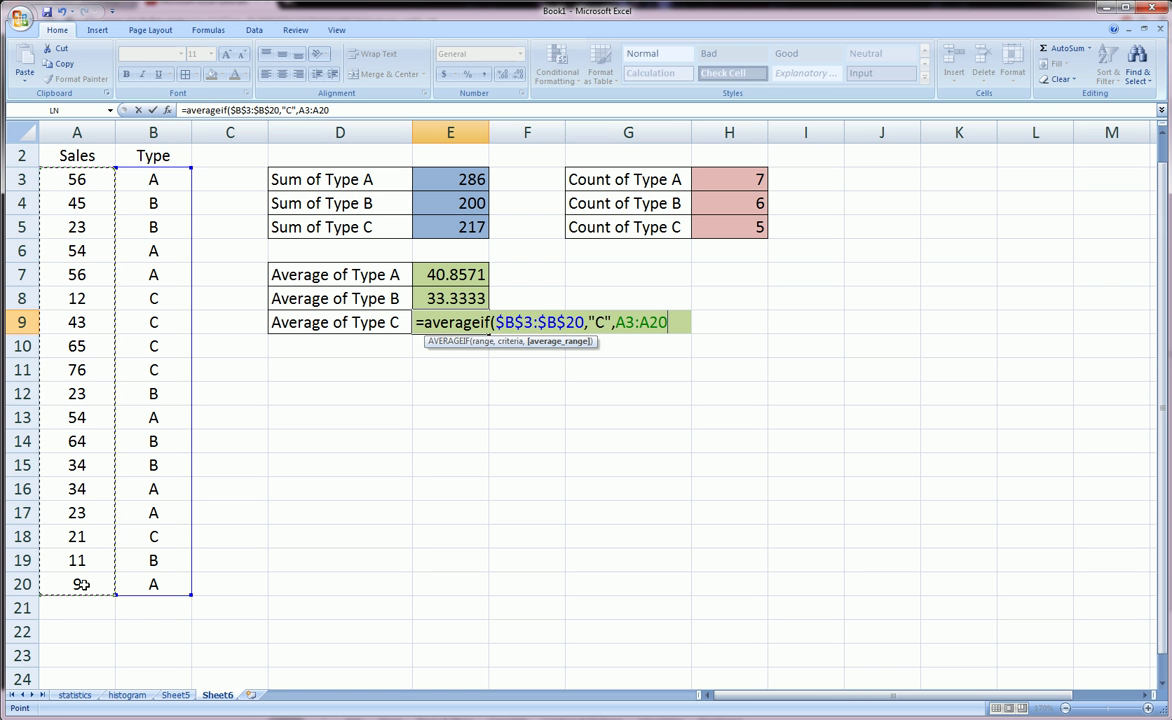
{"action": "key", "text": "F4"}
{"action": "type", "text": ")"}
{"action": "key", "text": "Return"}
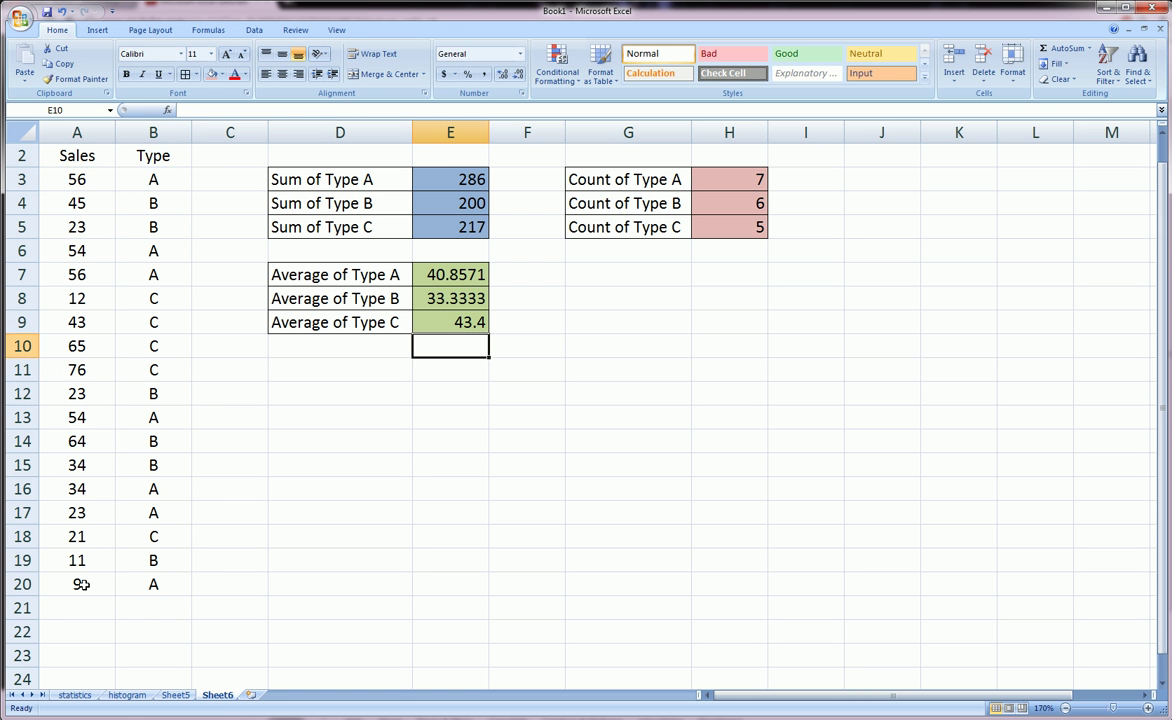